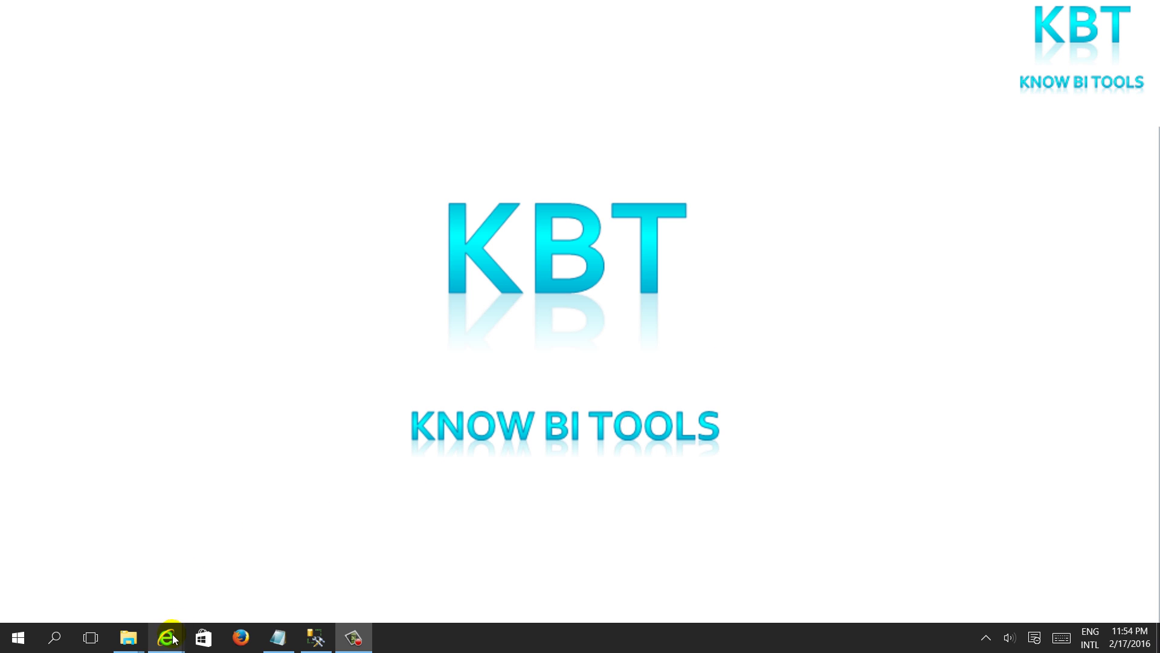
Return Internet Explorer to the MSDN Microsoft JDBC Driver for SQL Server page
{"action": "mouse_move", "coordinate": [170, 633]}
{"action": "left_click", "coordinate": [213, 575]}
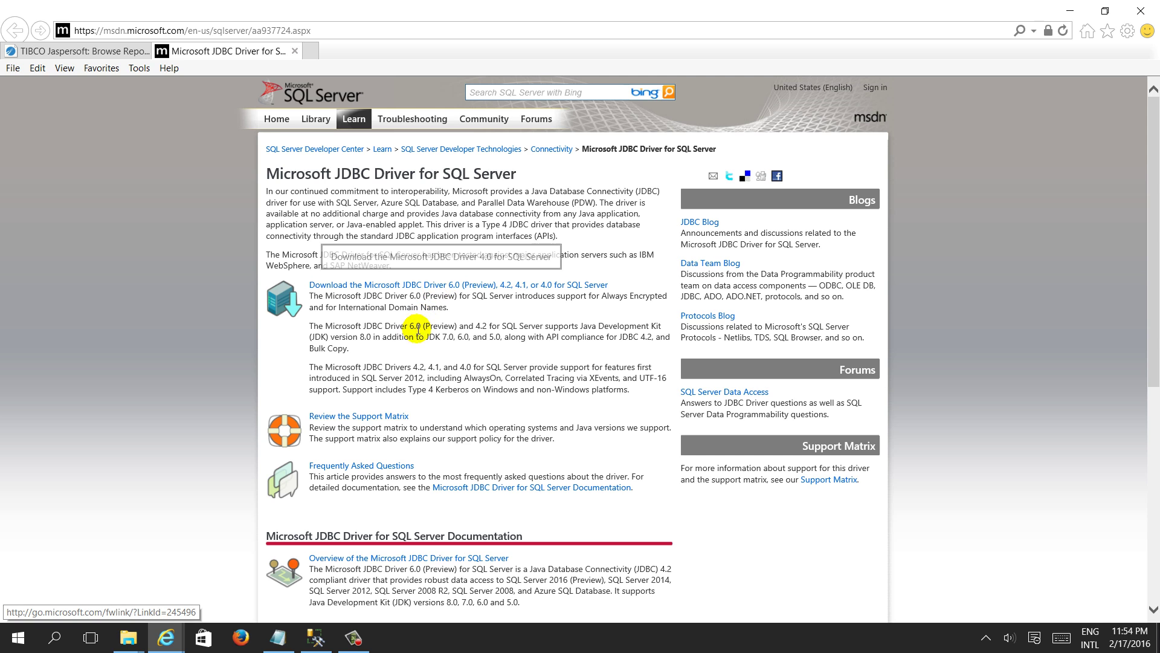
Show the JDBC\sqljdbc_4.0\enu folder and select sqljdbc.jar and sqljdbc4.jar in turn
{"action": "mouse_move", "coordinate": [122, 647]}
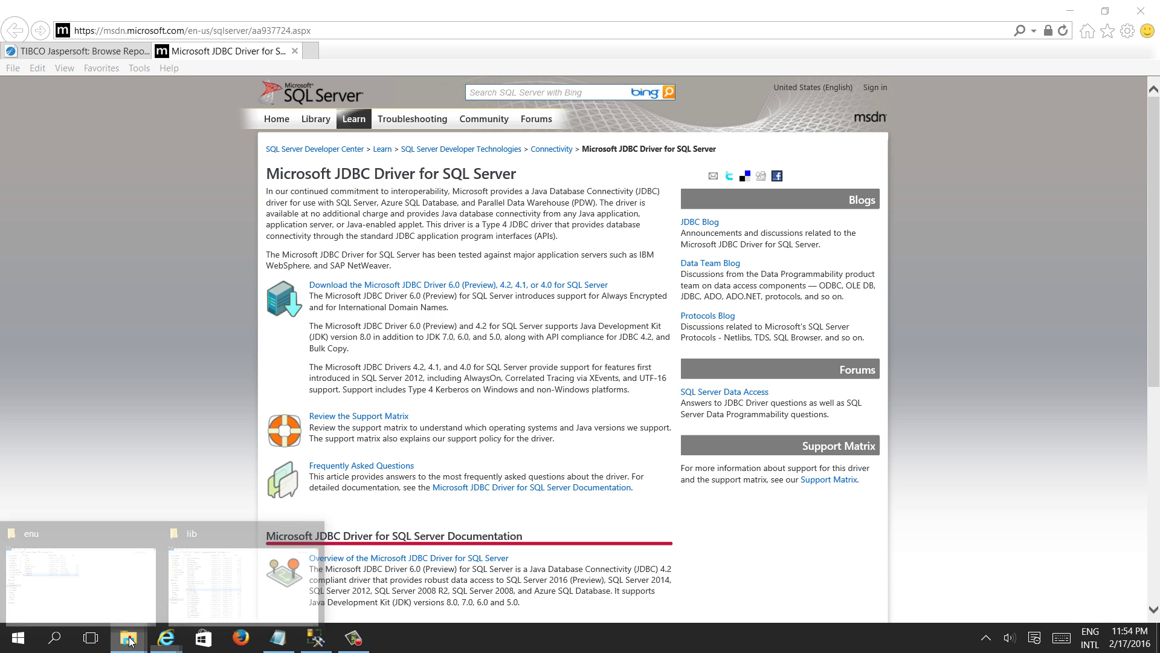
{"action": "left_click", "coordinate": [83, 599]}
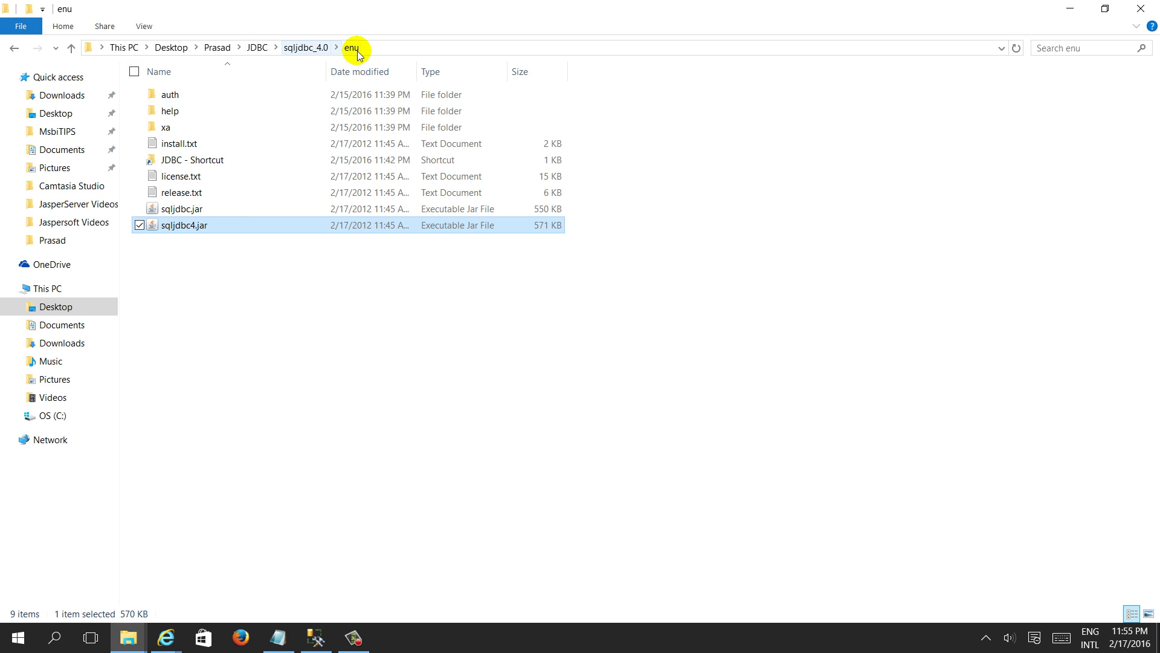
{"action": "left_click", "coordinate": [397, 47]}
{"action": "key", "text": "Escape"}
{"action": "left_click", "coordinate": [220, 215]}
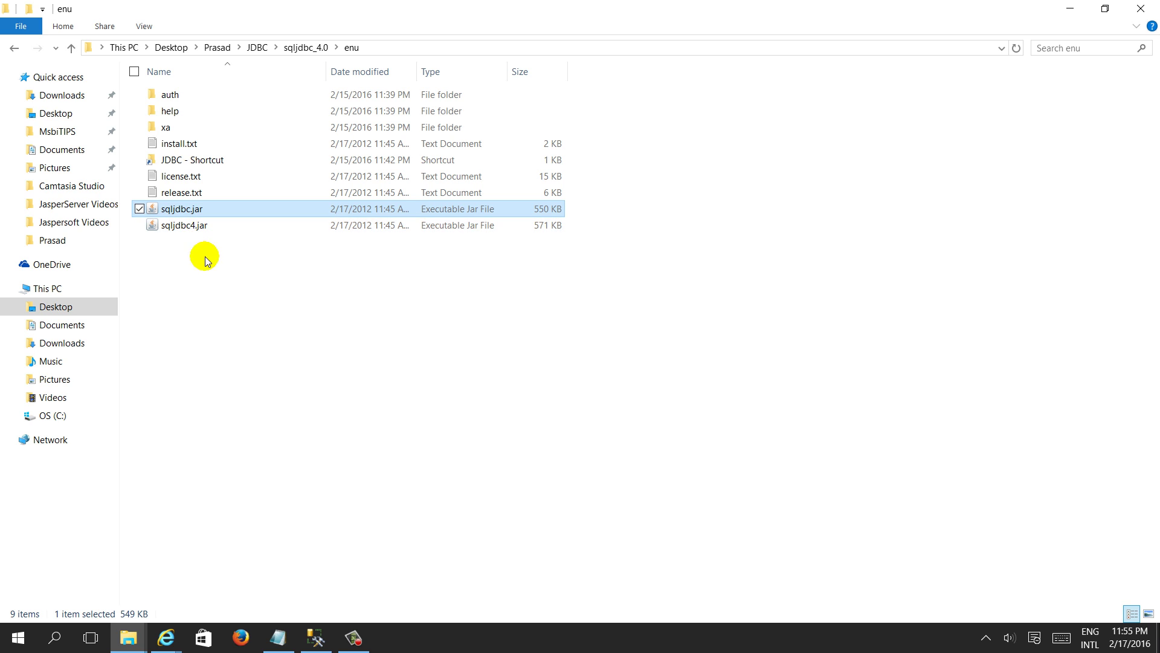
{"action": "left_click", "coordinate": [196, 229]}
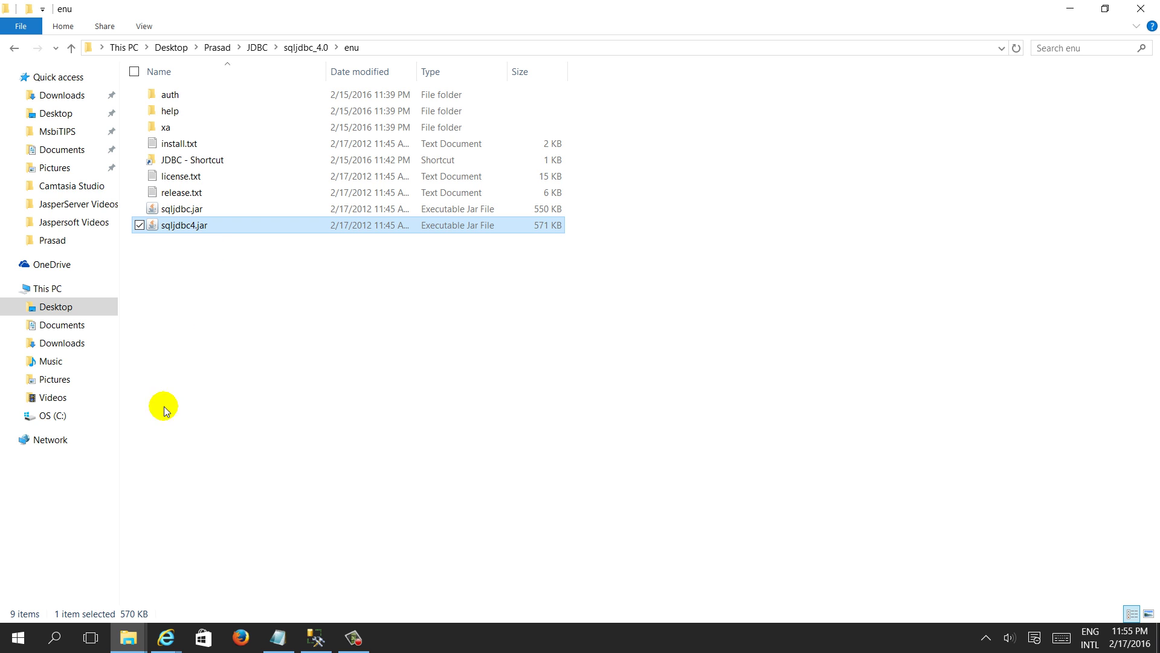
{"action": "left_click", "coordinate": [128, 640]}
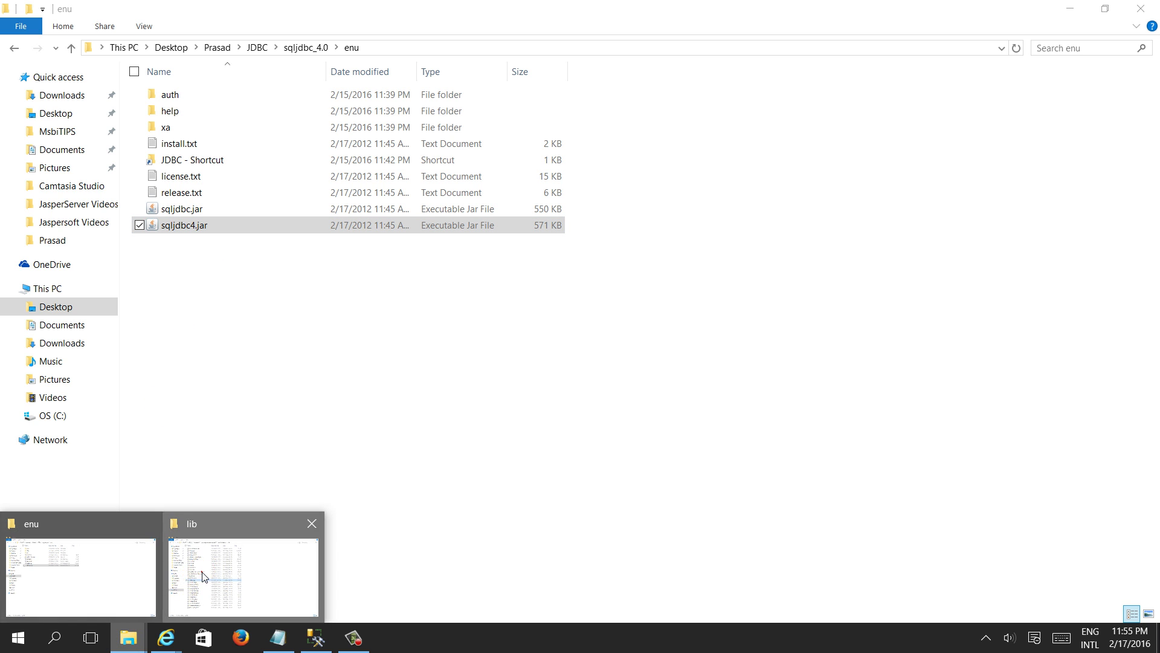
Confirm sqljdbc4.jar sits in jasperreports-server-cp-6.2.0\apache-tomcat\lib, then minimize both folder windows
{"action": "left_click", "coordinate": [202, 571]}
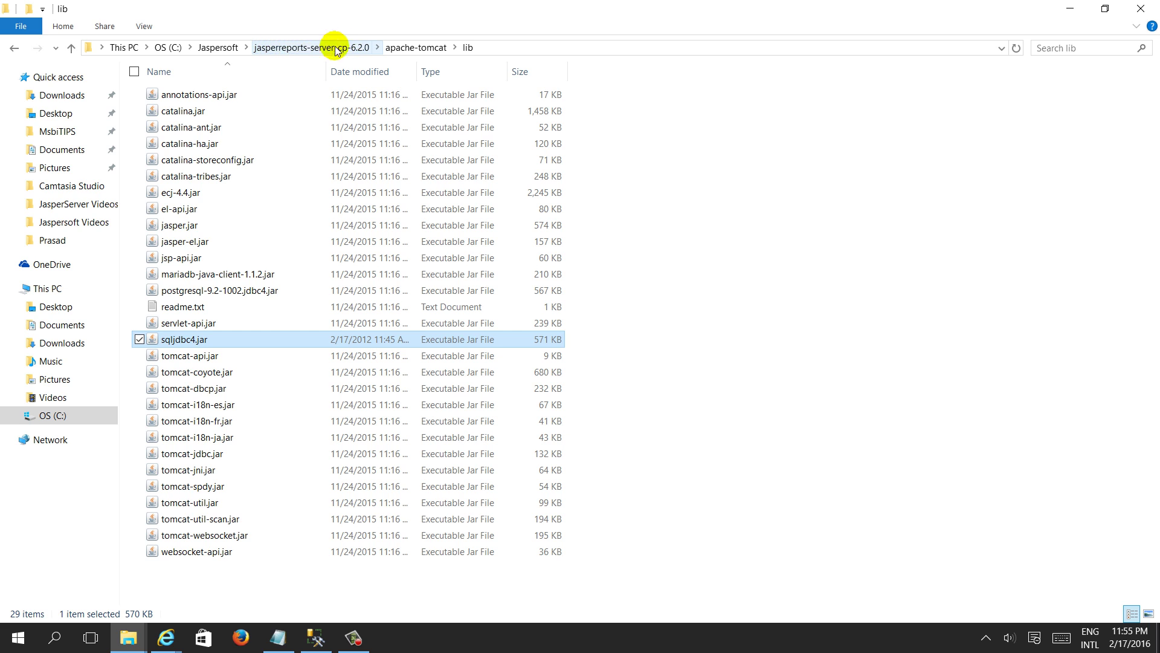
{"action": "left_click", "coordinate": [237, 47]}
{"action": "double_click", "coordinate": [246, 97]}
{"action": "double_click", "coordinate": [220, 111]}
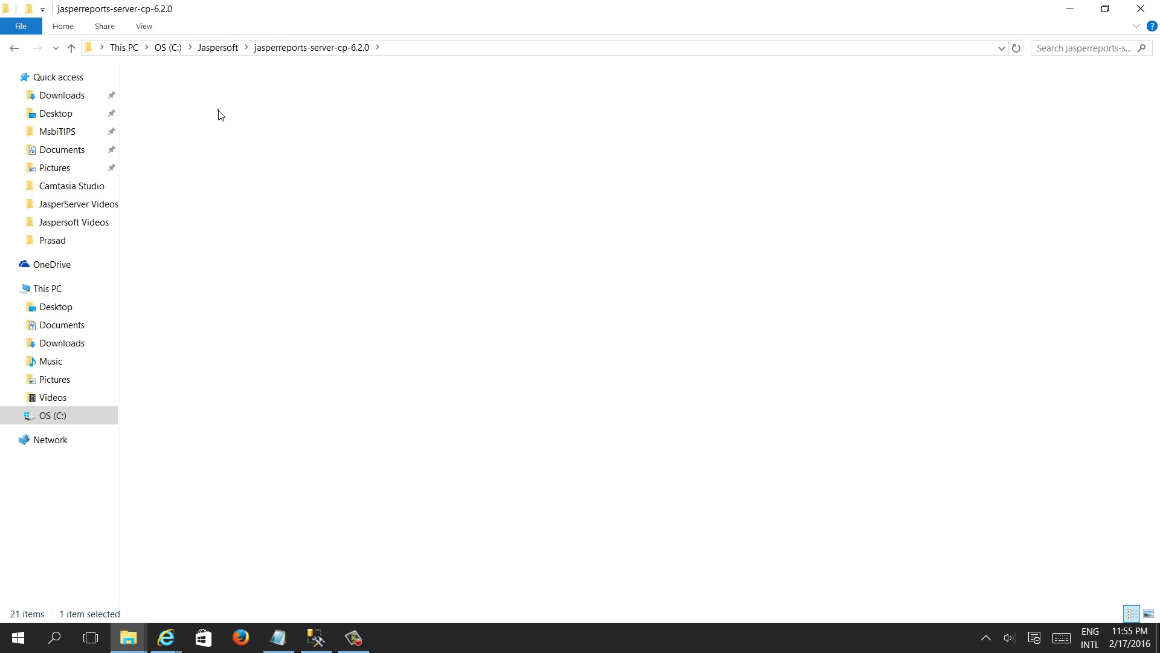
{"action": "double_click", "coordinate": [178, 128]}
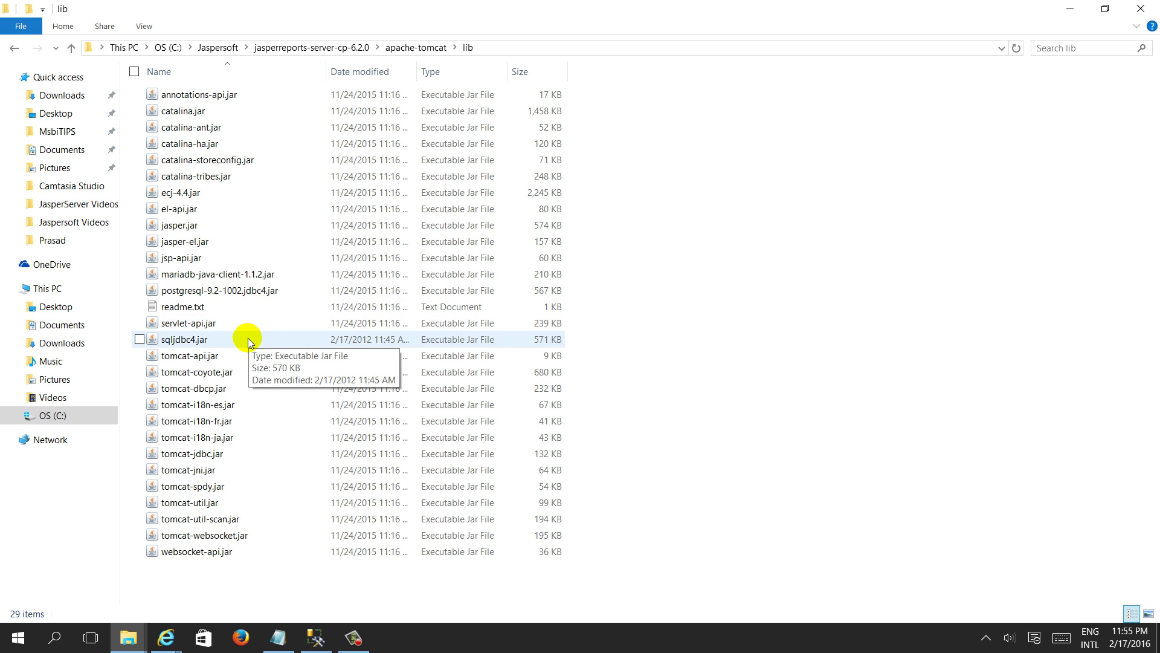
{"action": "left_click", "coordinate": [227, 342]}
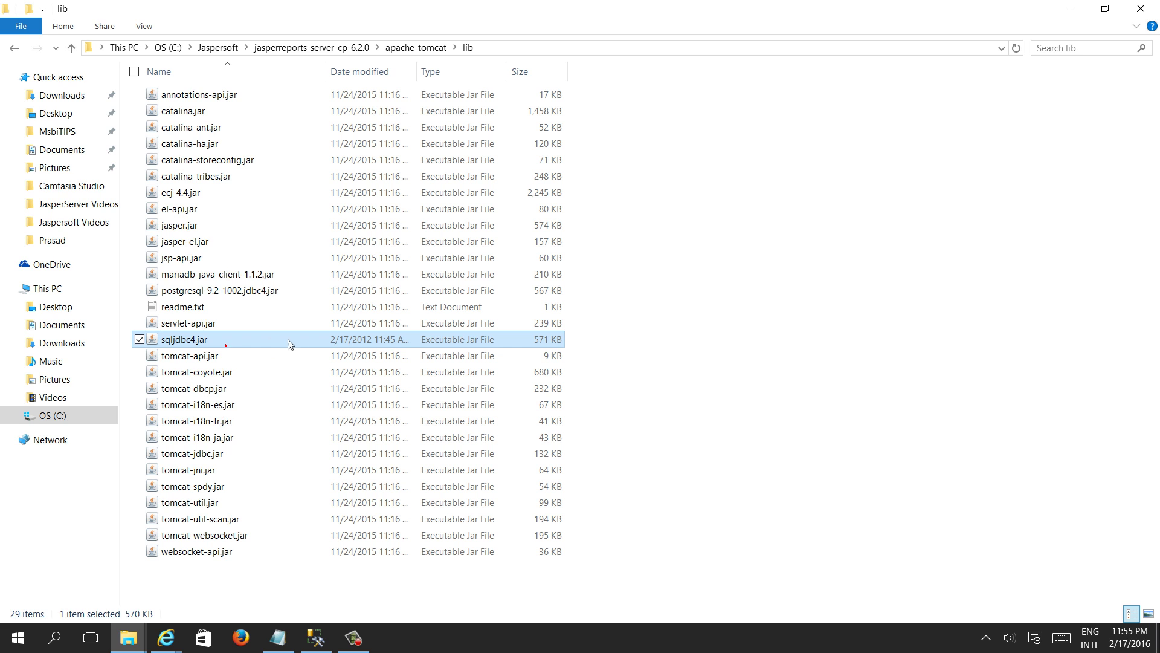
{"action": "left_click", "coordinate": [1069, 11]}
{"action": "left_click", "coordinate": [1070, 9]}
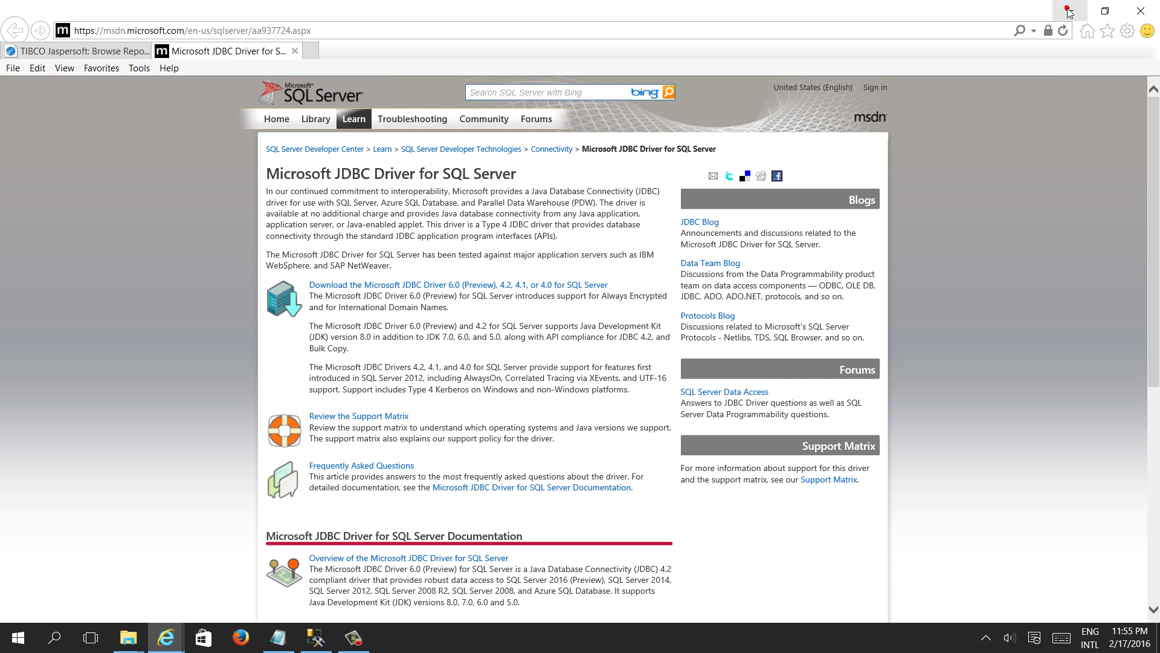
Run Stop Service from the JasperReports Server CP 6.2.0 group in the Start menu's All apps
{"action": "left_click", "coordinate": [1069, 11]}
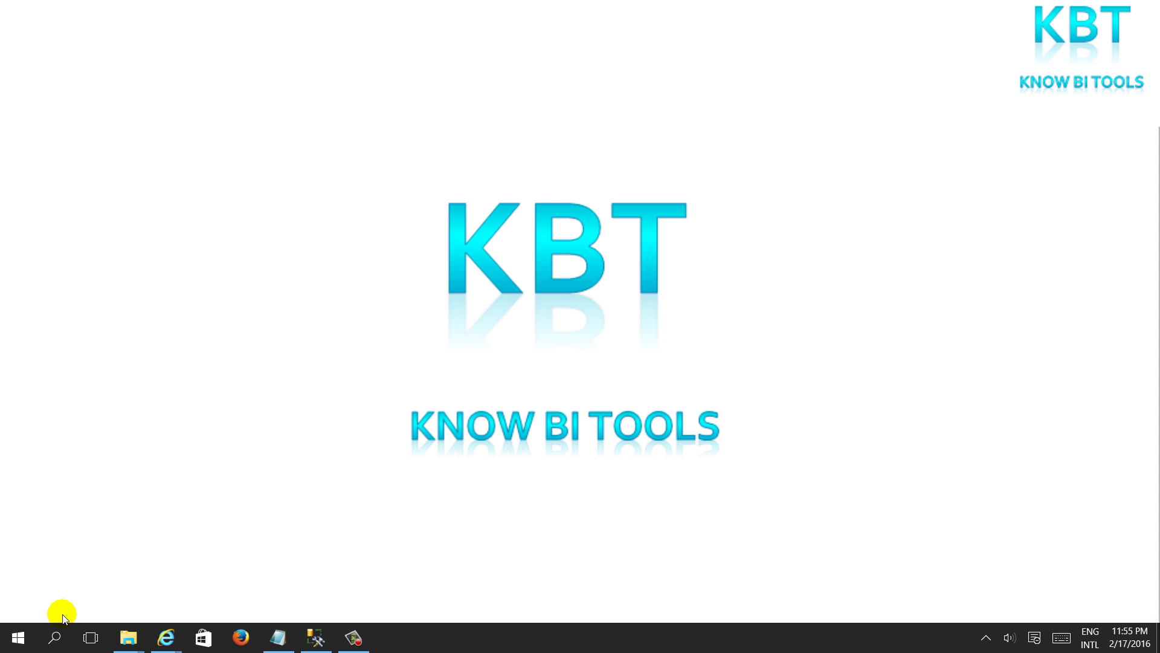
{"action": "left_click", "coordinate": [27, 639]}
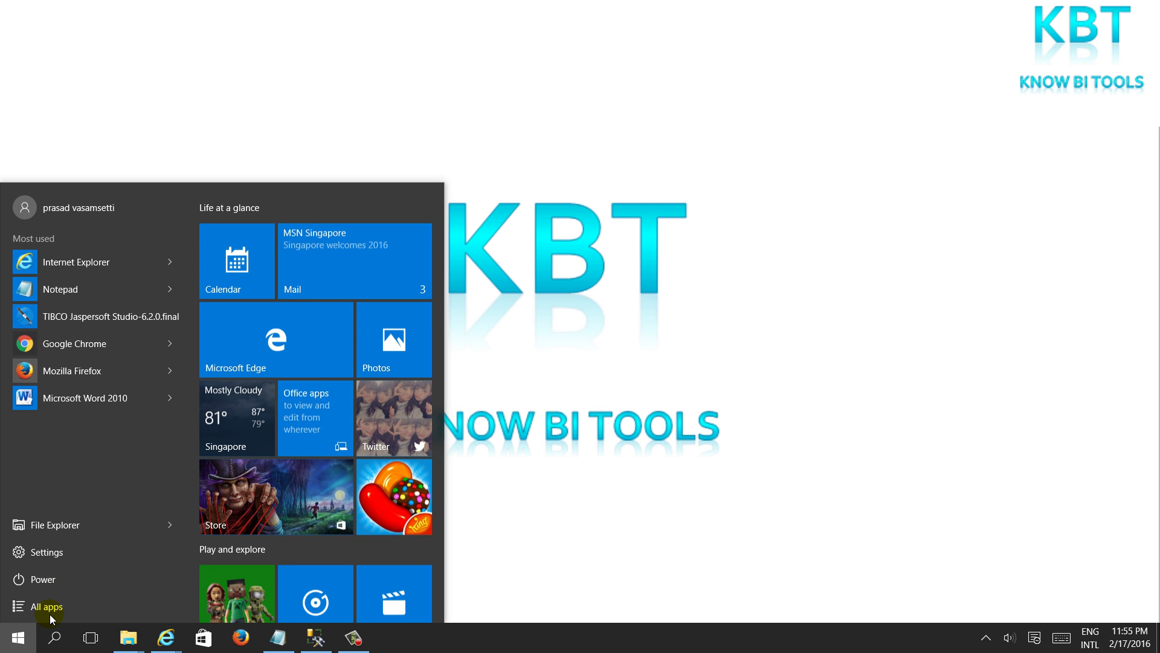
{"action": "left_click", "coordinate": [51, 614]}
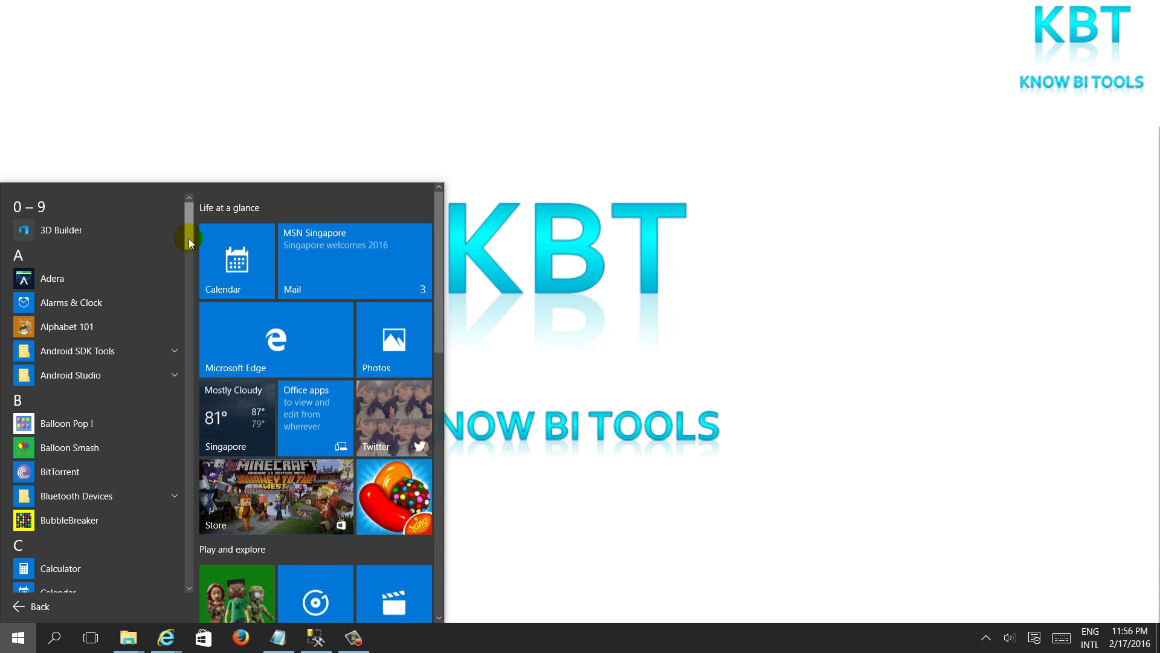
{"action": "left_click_drag", "start_coordinate": [189, 239], "coordinate": [193, 320]}
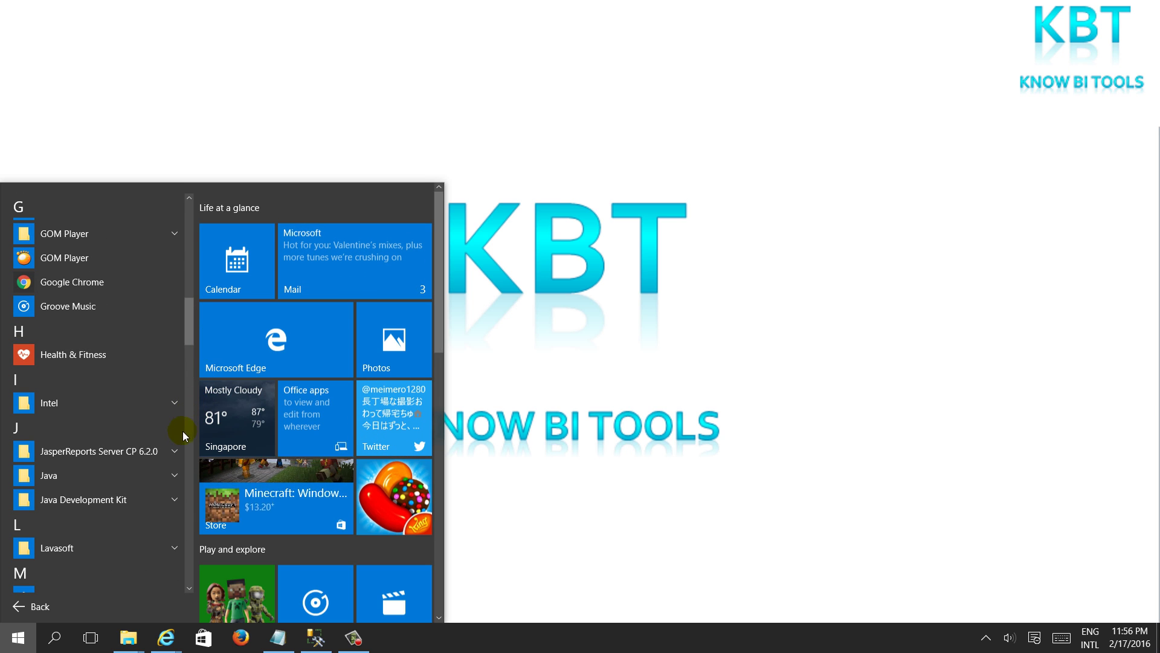
{"action": "left_click", "coordinate": [174, 454]}
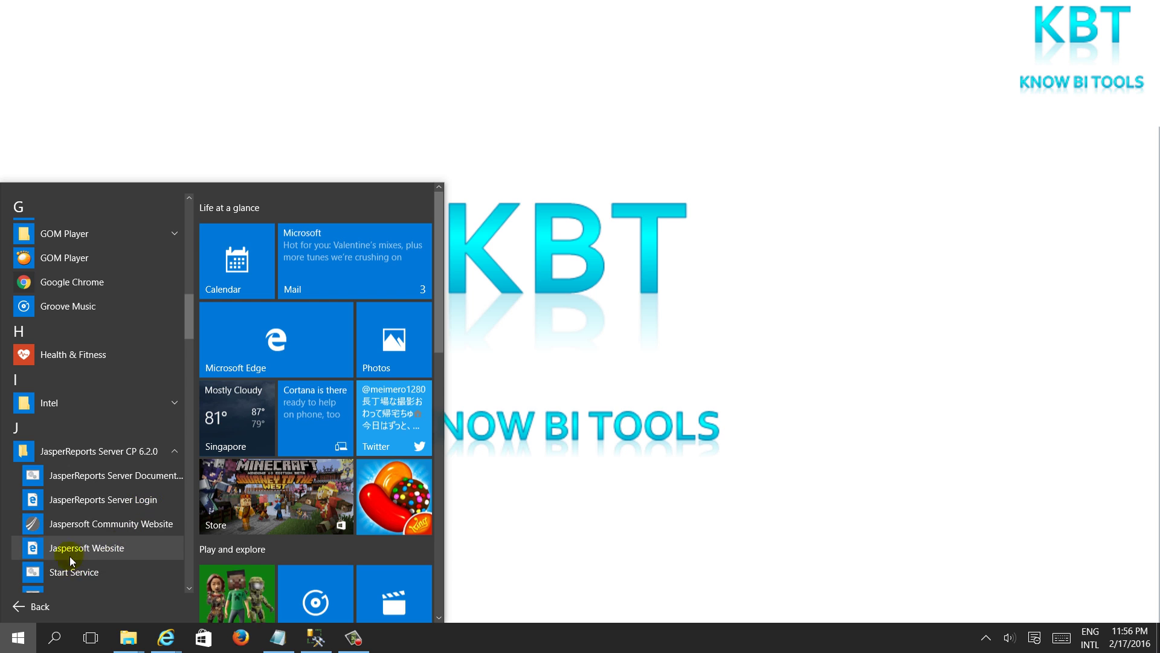
{"action": "scroll", "coordinate": [88, 551], "scroll_direction": "down", "scroll_amount": 1}
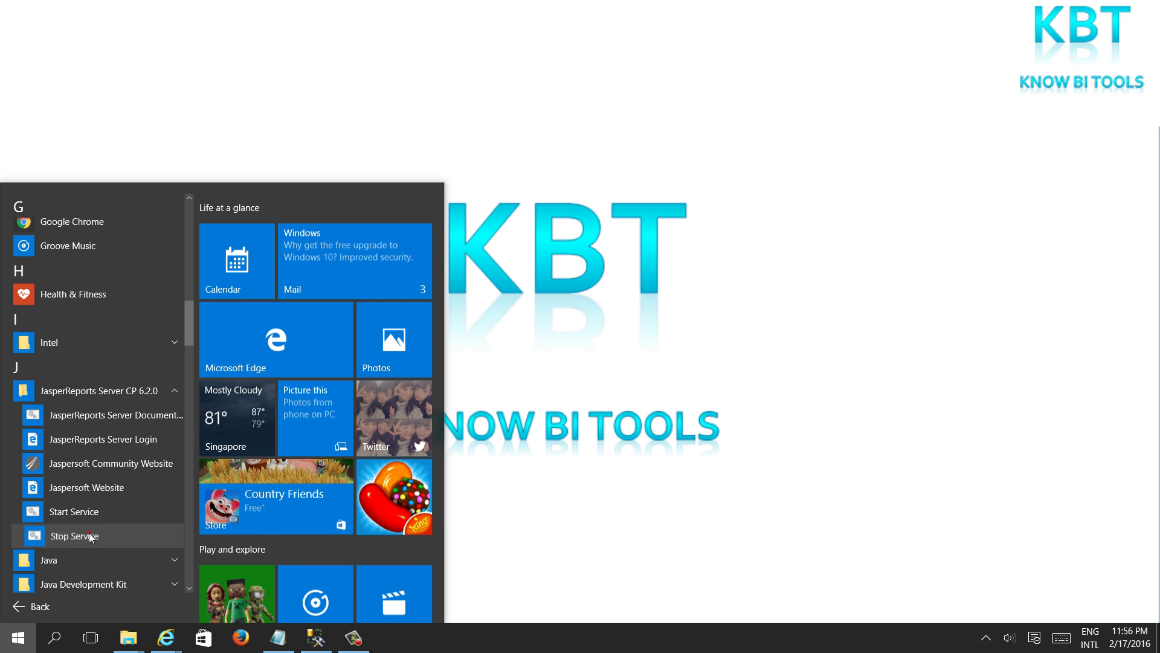
{"action": "left_click", "coordinate": [88, 535]}
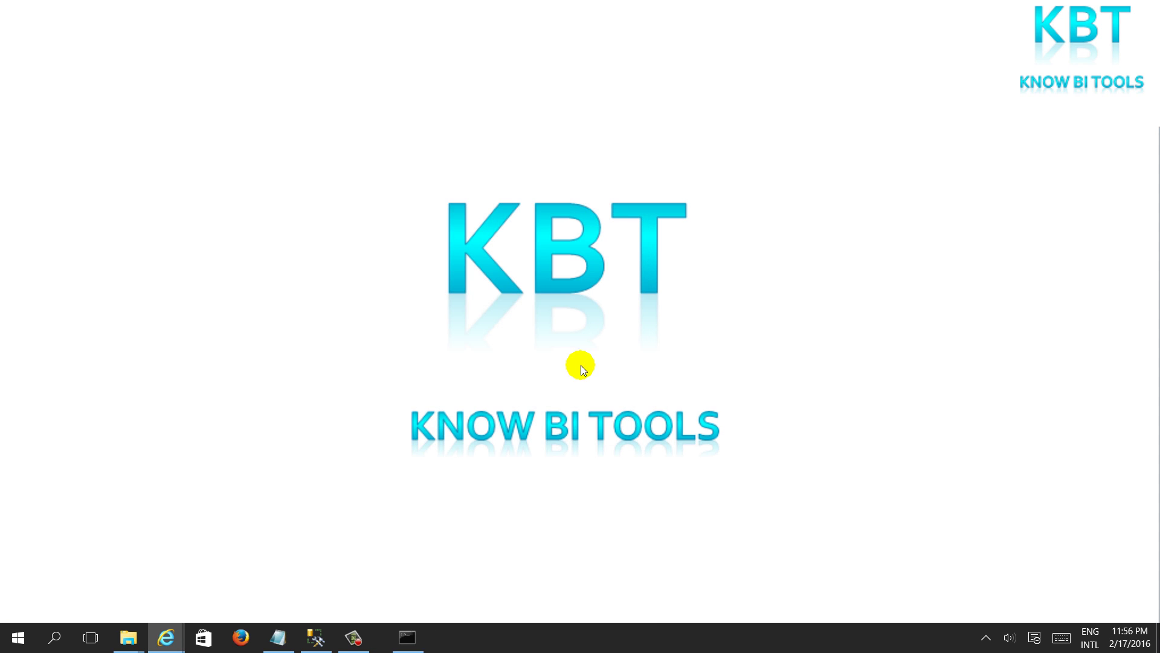
Launch Start Service from the JasperReports Server CP 6.2.0 Start menu group
{"action": "left_click", "coordinate": [27, 638]}
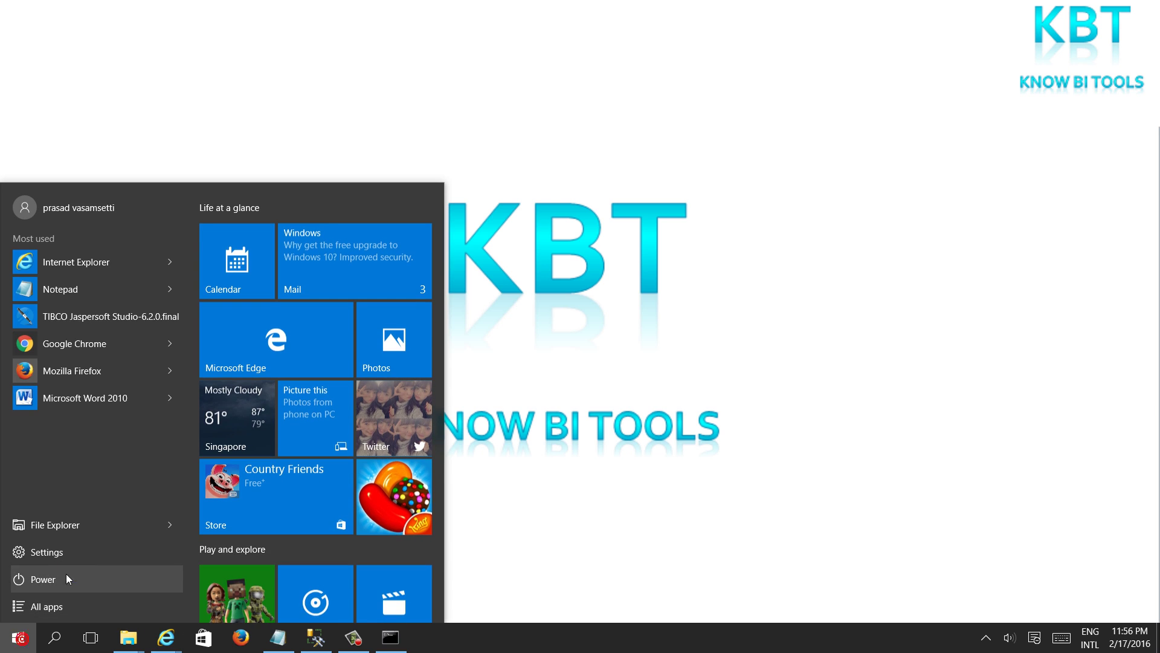
{"action": "left_click", "coordinate": [104, 589]}
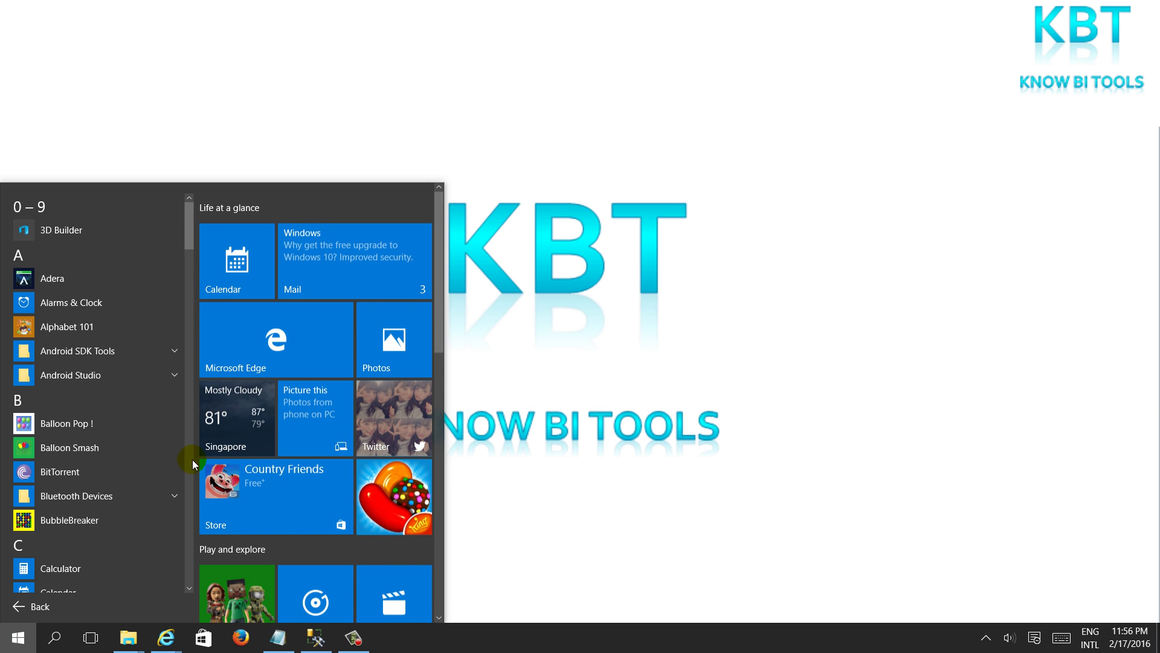
{"action": "left_click_drag", "start_coordinate": [189, 242], "coordinate": [191, 344]}
{"action": "left_click", "coordinate": [148, 394]}
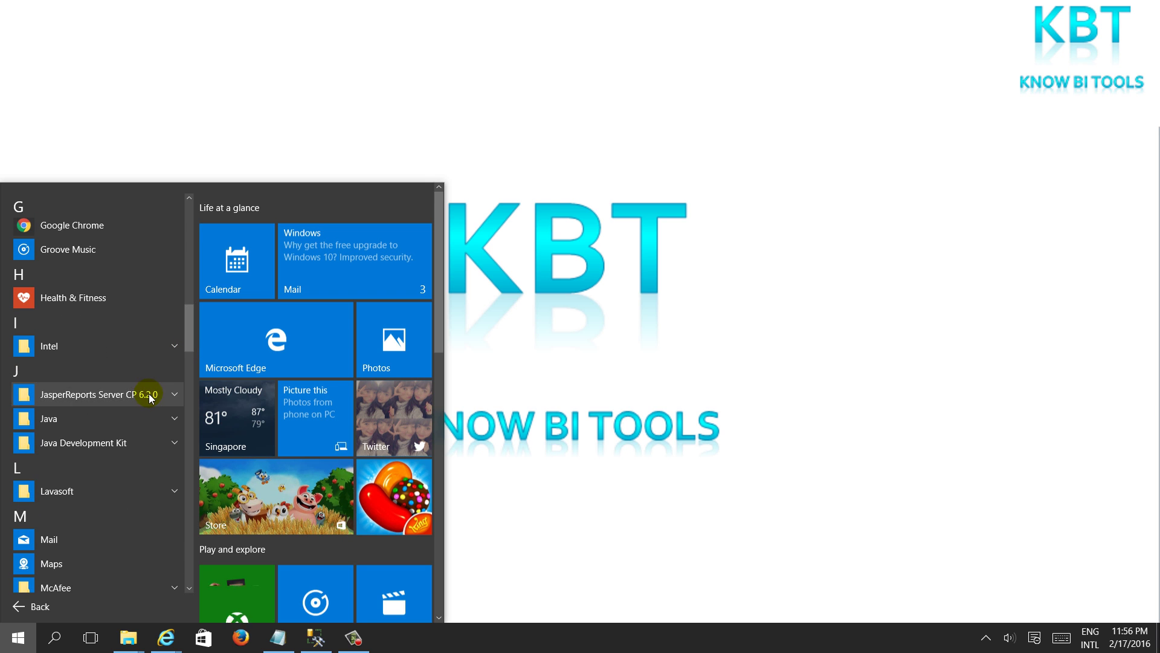
{"action": "left_click", "coordinate": [92, 516]}
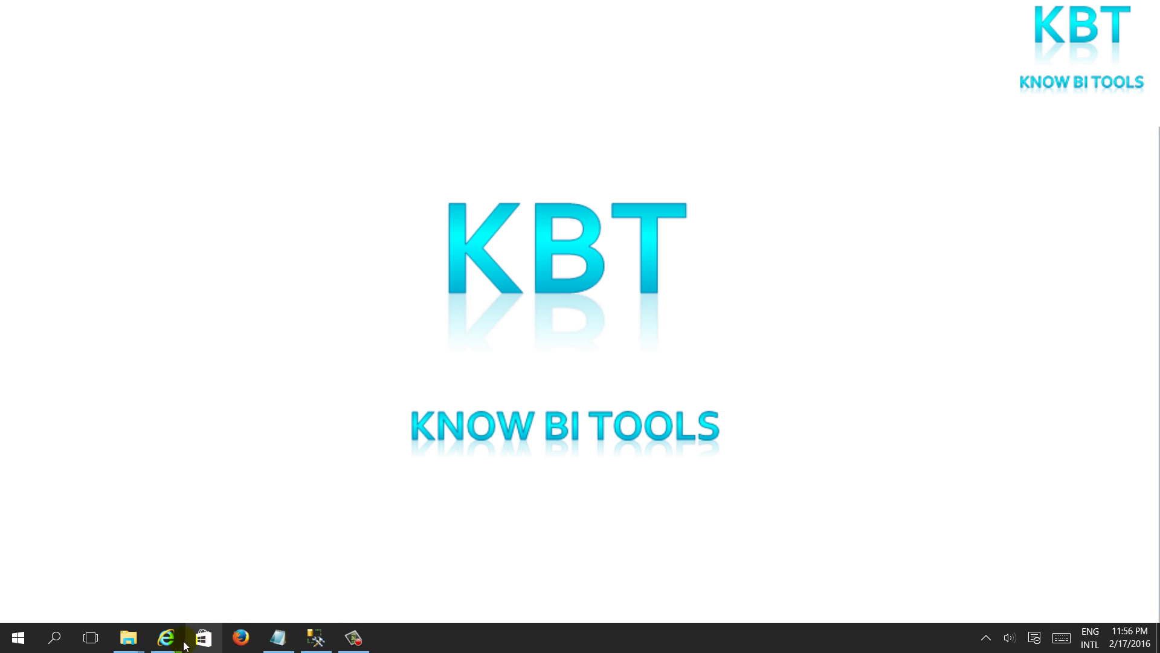
Reload the Jaspersoft Data Sources page, select the server base address, and close that tab
{"action": "mouse_move", "coordinate": [170, 645]}
{"action": "left_click", "coordinate": [135, 585]}
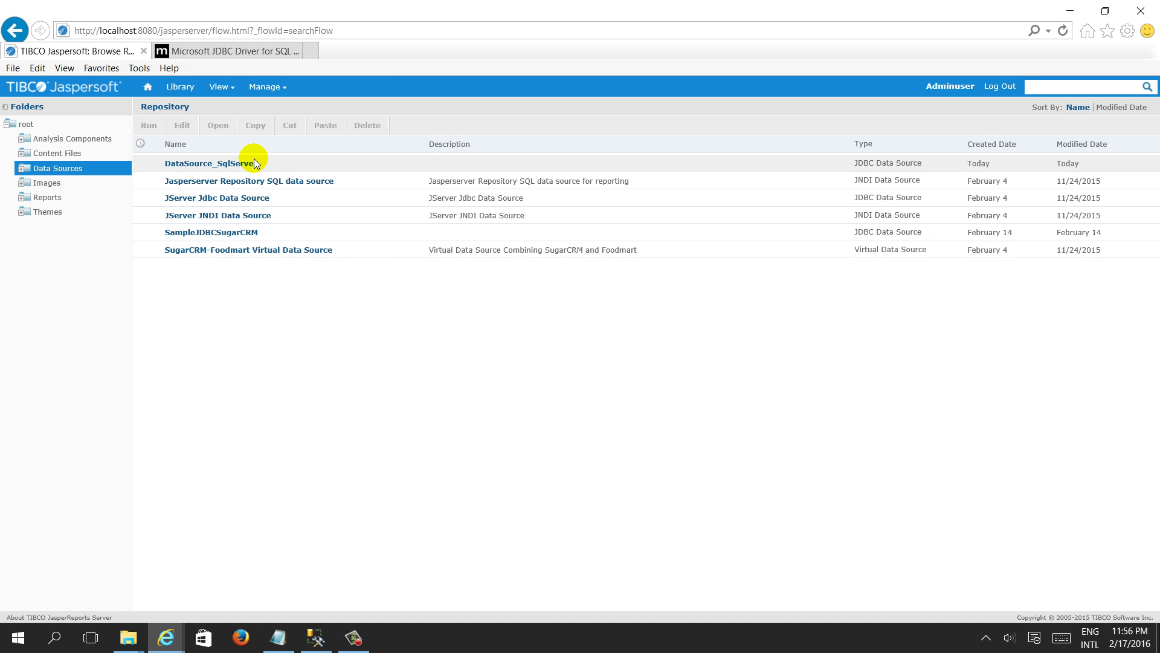
{"action": "left_click", "coordinate": [366, 29]}
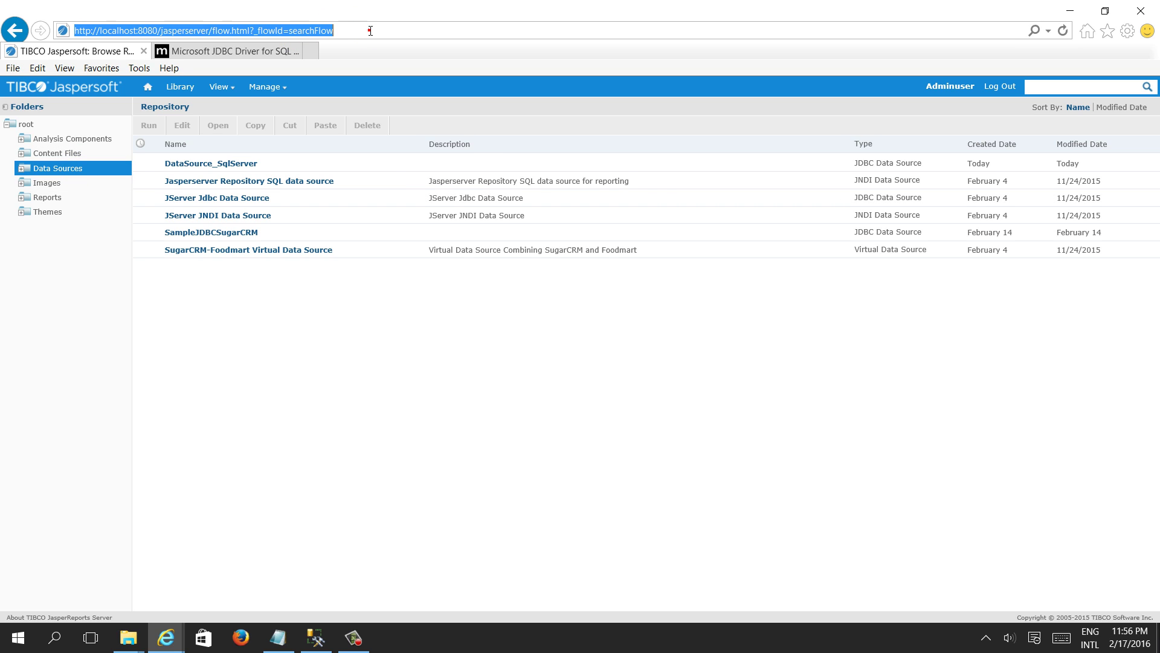
{"action": "key", "text": "Return"}
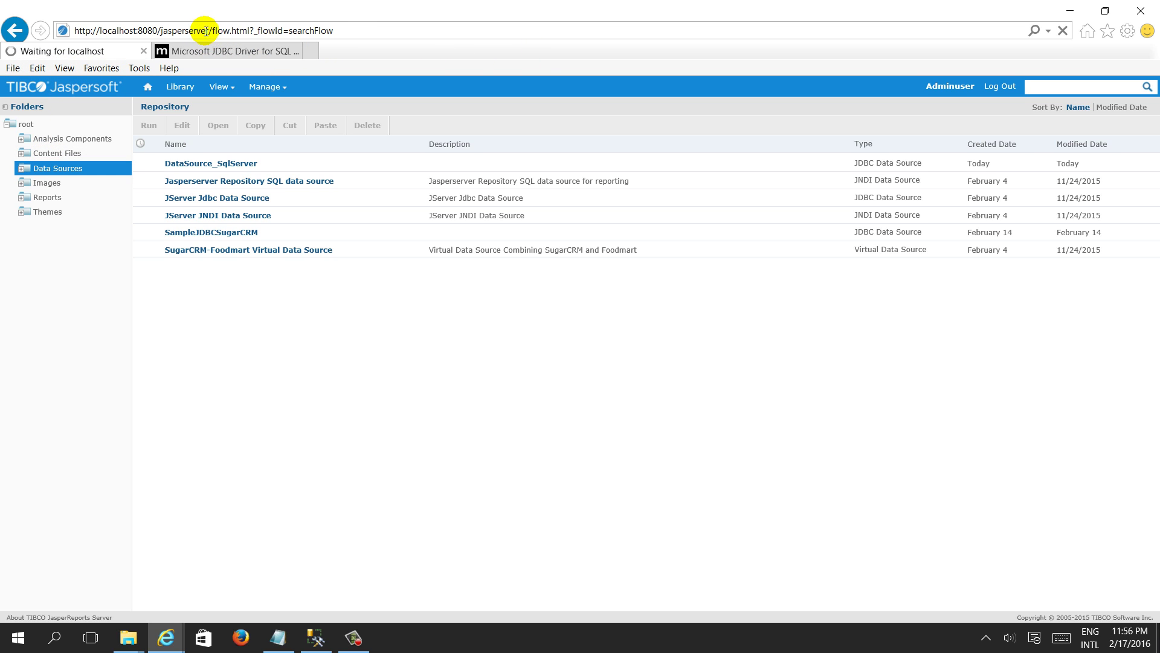
{"action": "left_click_drag", "start_coordinate": [212, 31], "coordinate": [72, 29]}
{"action": "key", "text": "ctrl+c"}
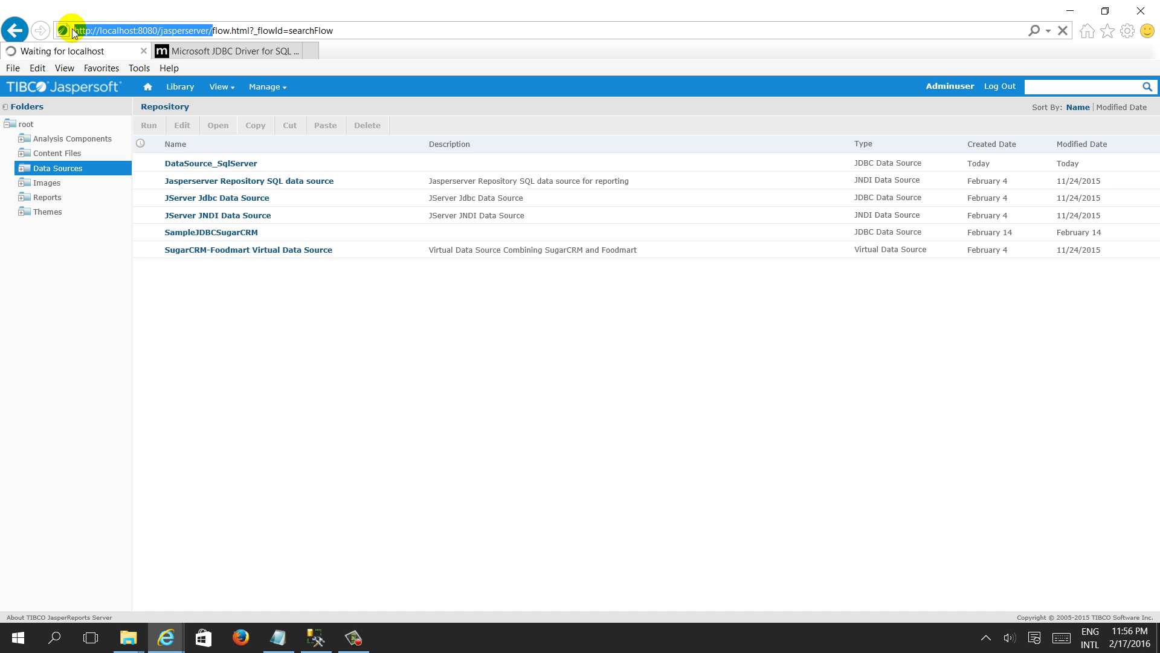
{"action": "left_click", "coordinate": [143, 51]}
{"action": "left_click", "coordinate": [169, 52]}
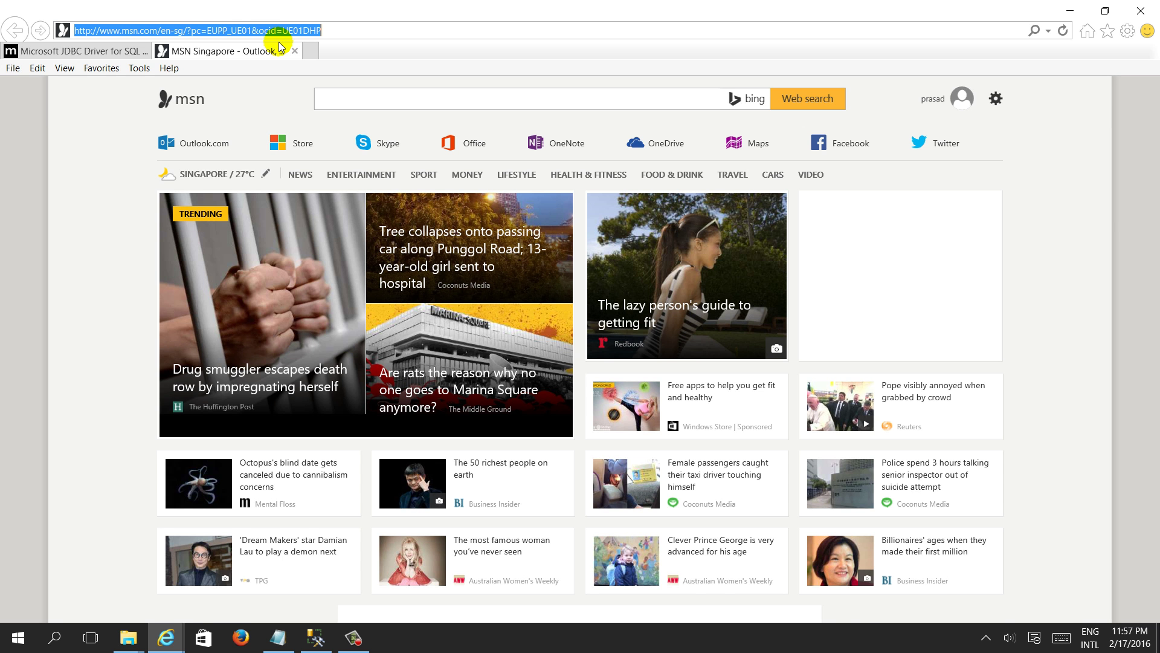
{"action": "key", "text": "ctrl+v"}
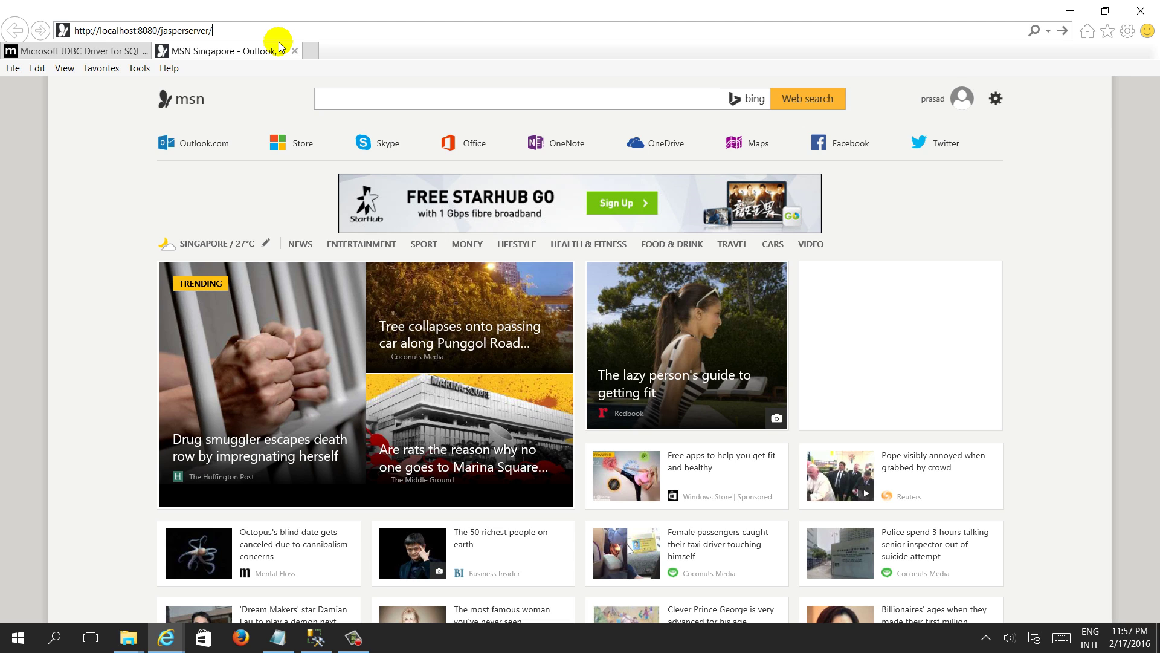
{"action": "key", "text": "Return"}
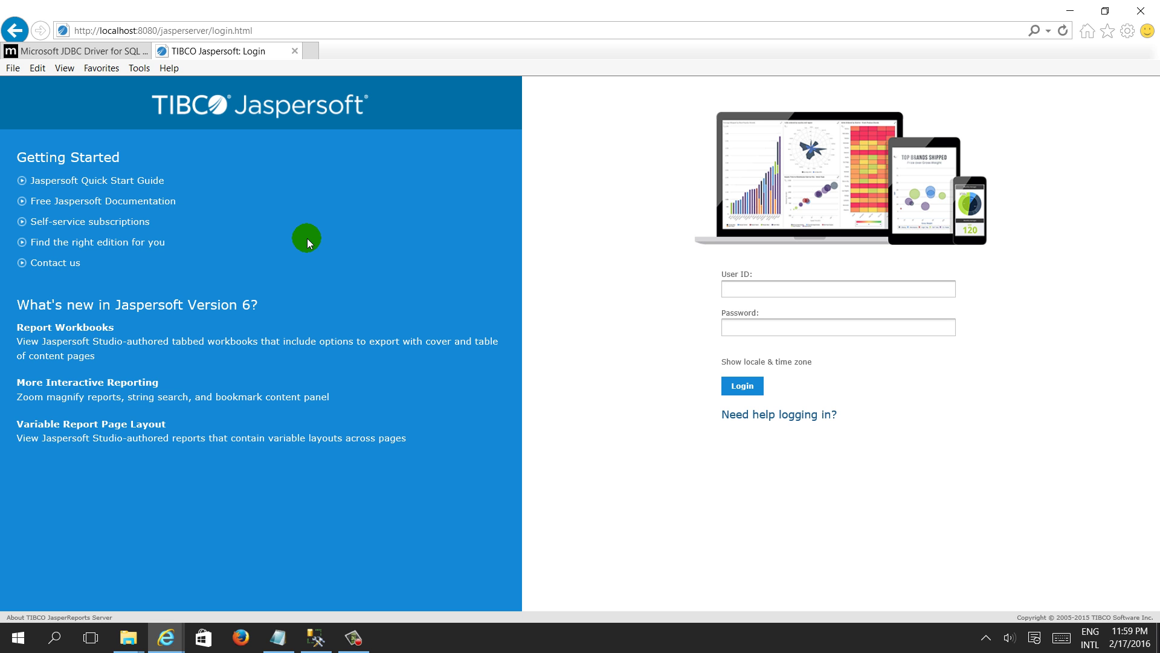
{"action": "left_click", "coordinate": [736, 289]}
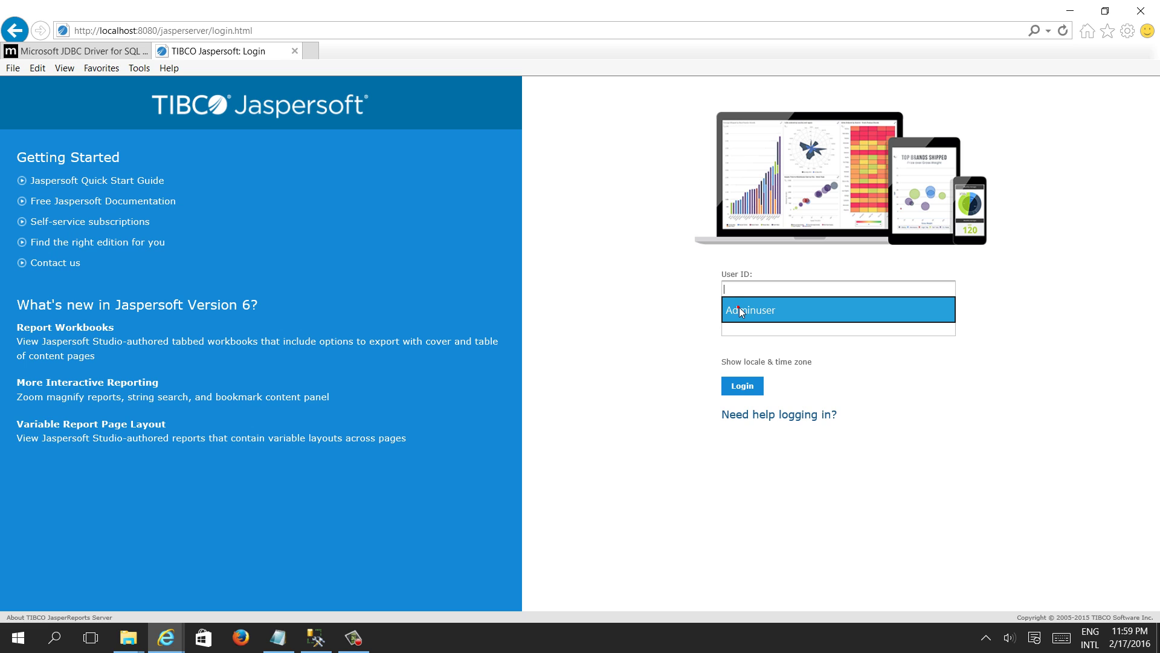
Log in with the saved administrator credentials and add a new Data Source to the Data Sources folder
{"action": "left_click", "coordinate": [741, 312]}
{"action": "left_click", "coordinate": [750, 385]}
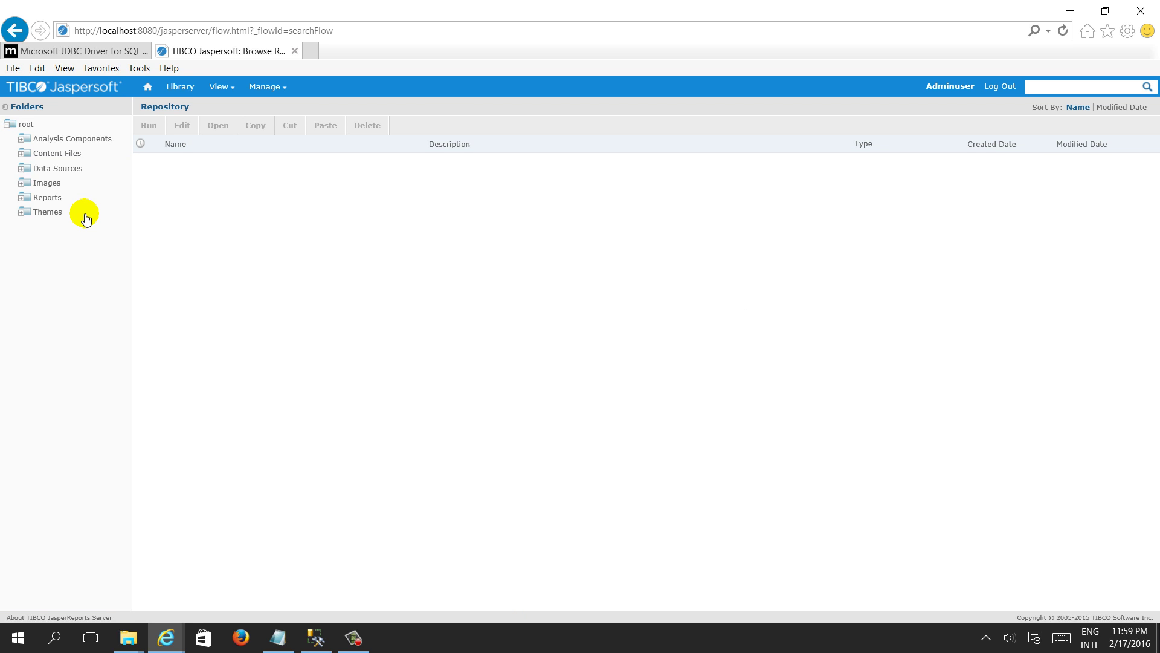
{"action": "right_click", "coordinate": [64, 172]}
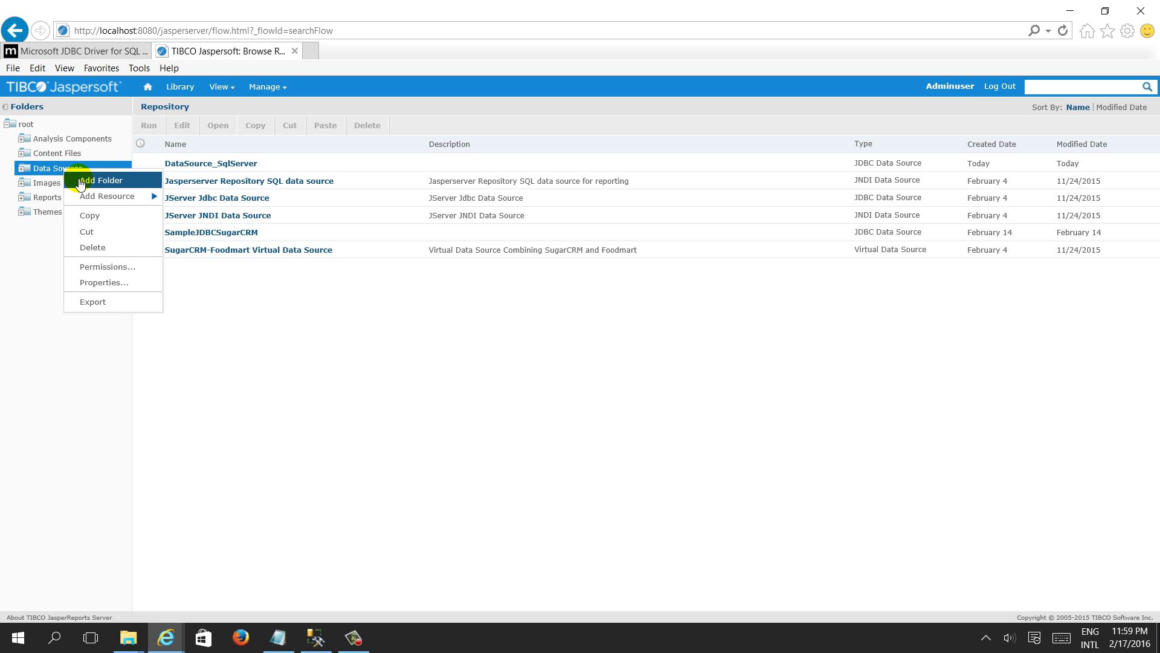
{"action": "mouse_move", "coordinate": [85, 199]}
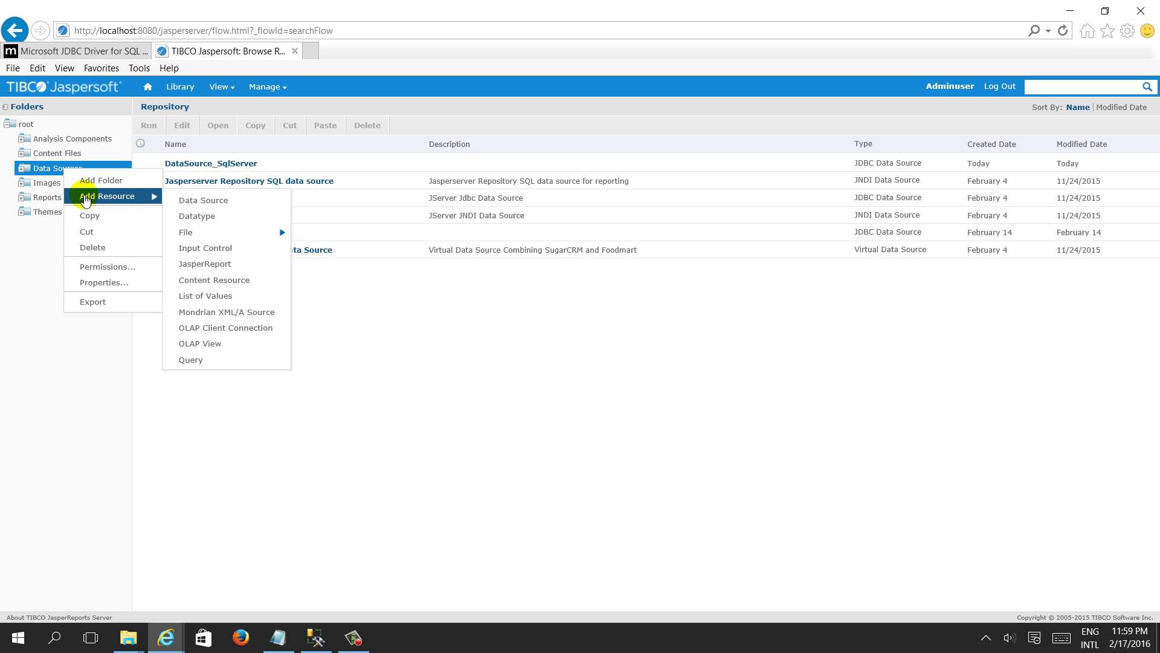
{"action": "left_click", "coordinate": [189, 204]}
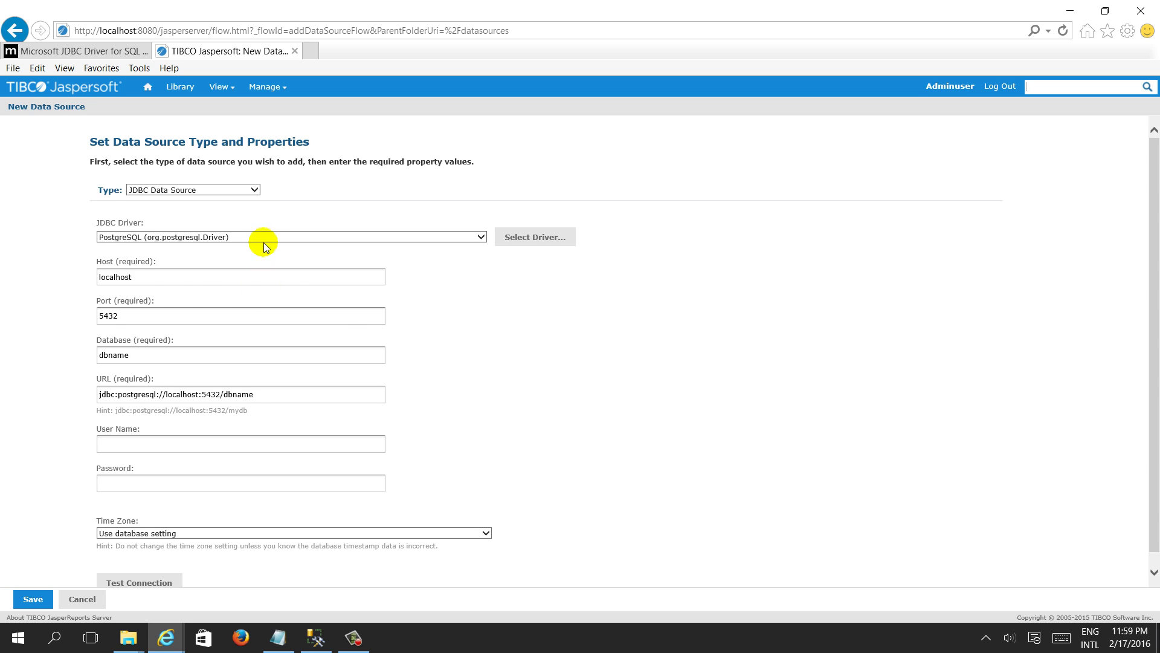
Set the JDBC Driver to Other..., then close the lib folder window and bring Notepad forward
{"action": "left_click", "coordinate": [260, 235]}
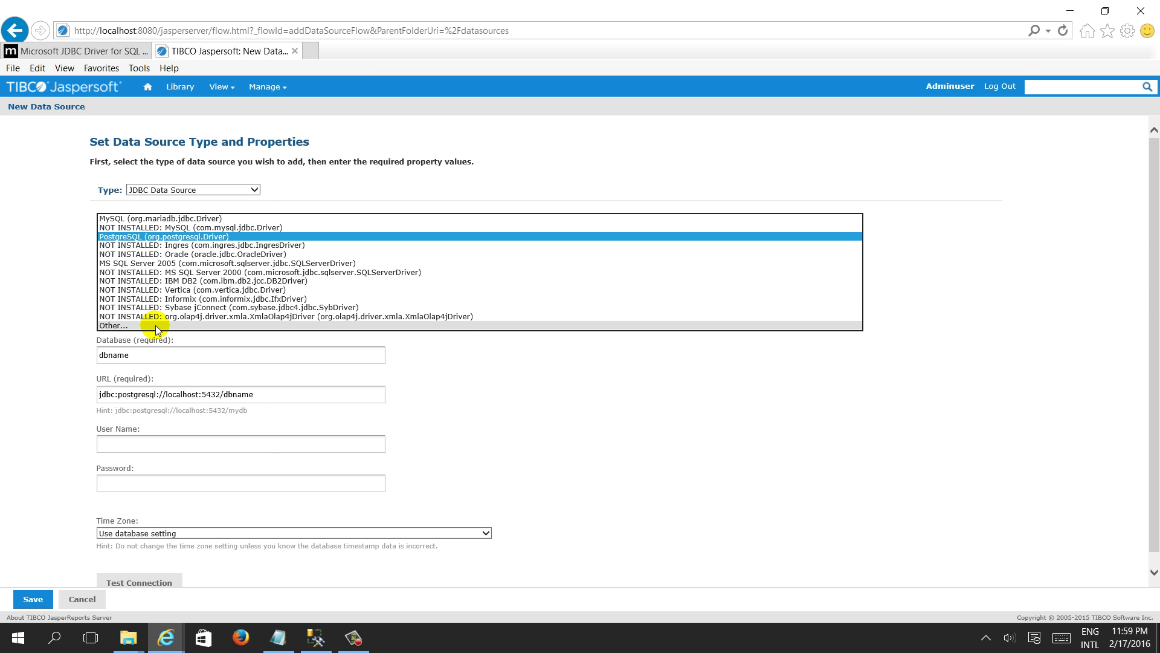
{"action": "left_click", "coordinate": [159, 326]}
{"action": "left_click", "coordinate": [166, 275]}
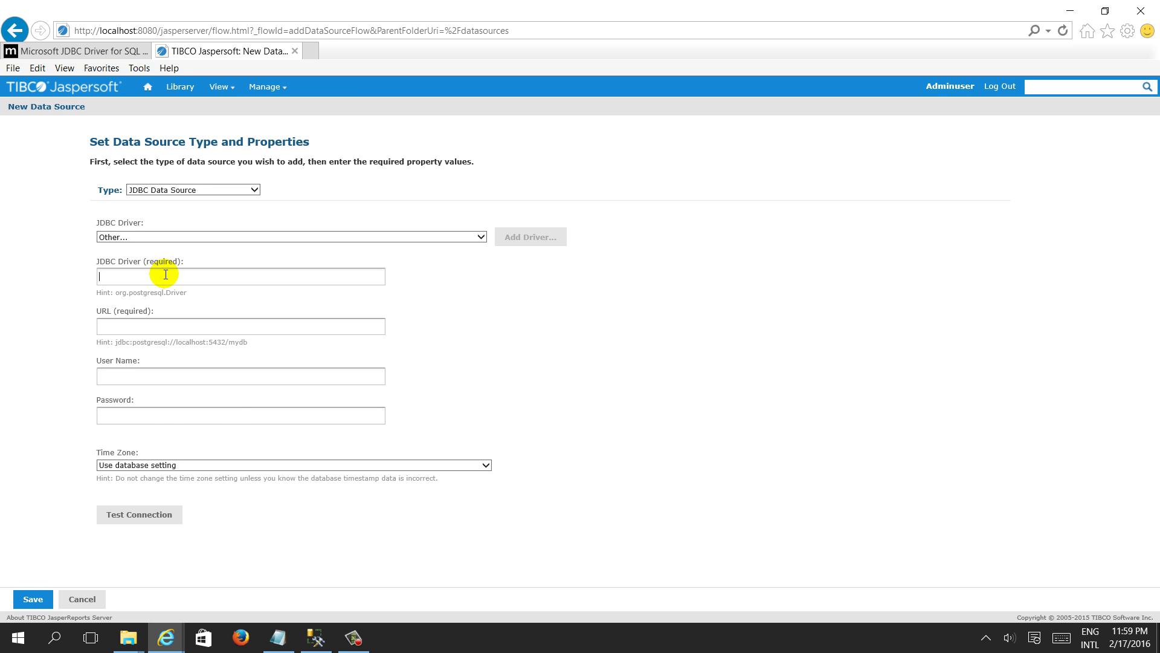
{"action": "key", "text": "alt+Tab"}
{"action": "key", "text": "alt+Tab"}
{"action": "key", "text": "alt+Tab"}
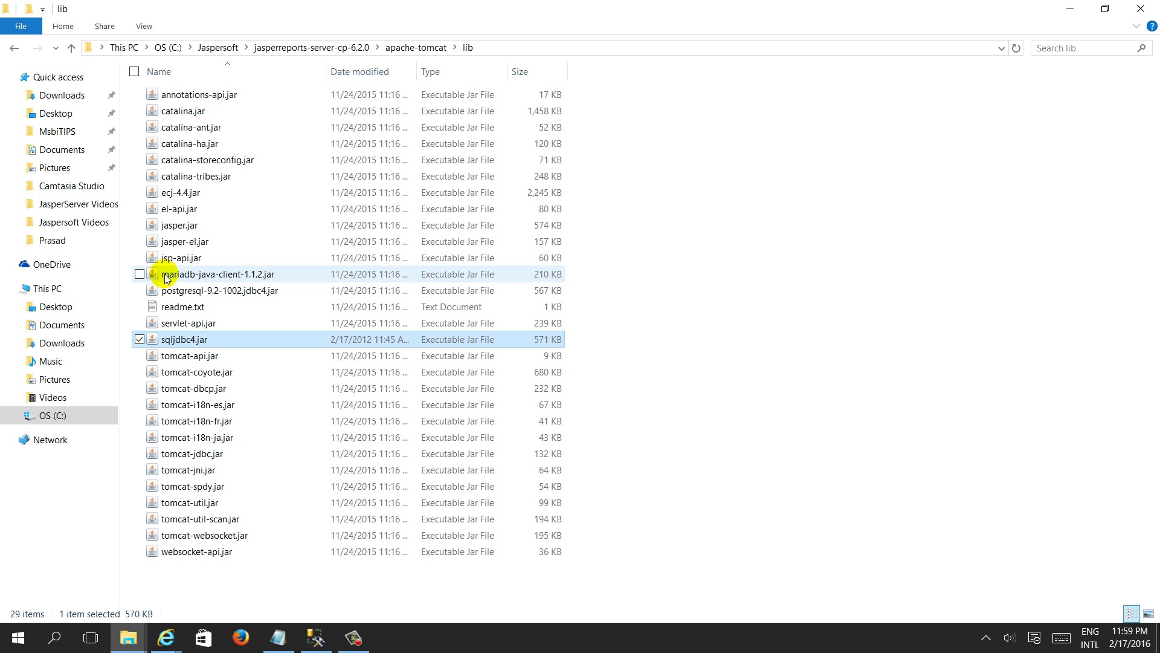
{"action": "left_click", "coordinate": [1144, 11]}
{"action": "left_click", "coordinate": [278, 636]}
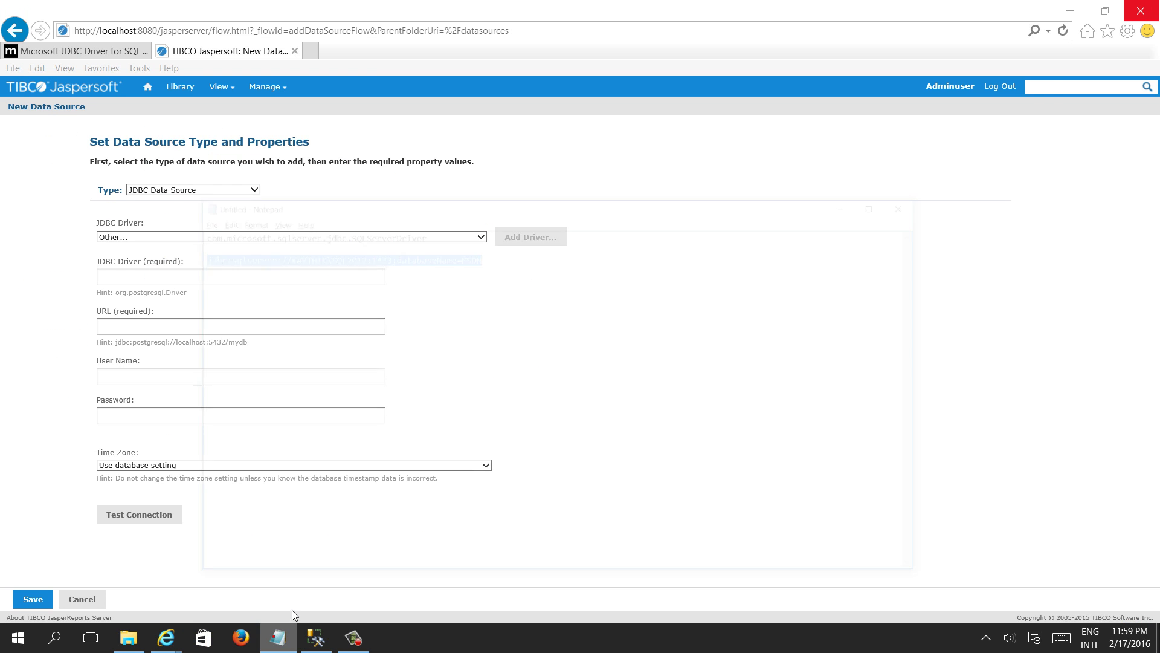
Copy the driver class com.microsoft.sqlserver.jdbc.SQLServerDriver from Notepad into the JDBC Driver field
{"action": "left_click", "coordinate": [450, 128]}
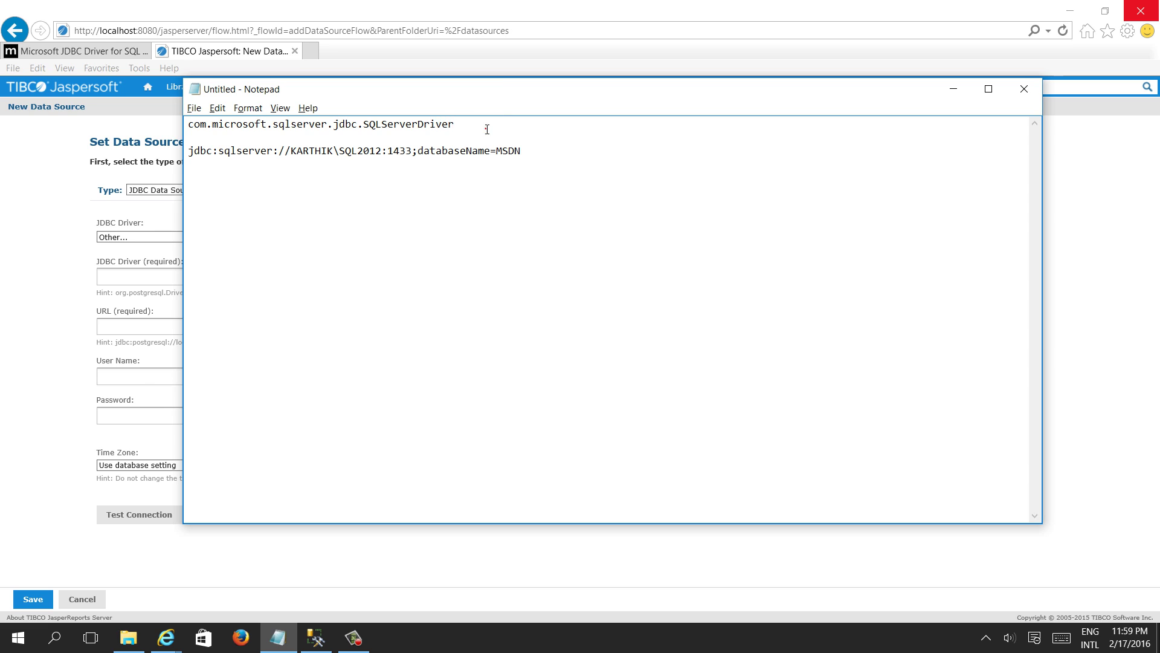
{"action": "double_click", "coordinate": [487, 129]}
{"action": "key", "text": "ctrl+c"}
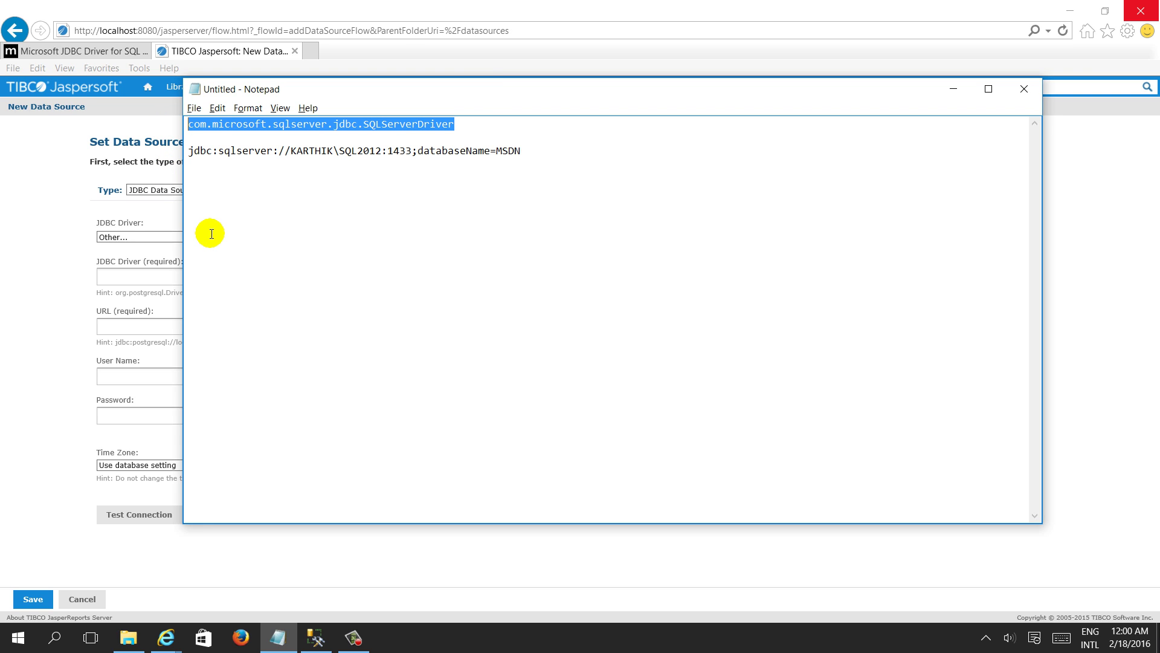
{"action": "left_click", "coordinate": [120, 271]}
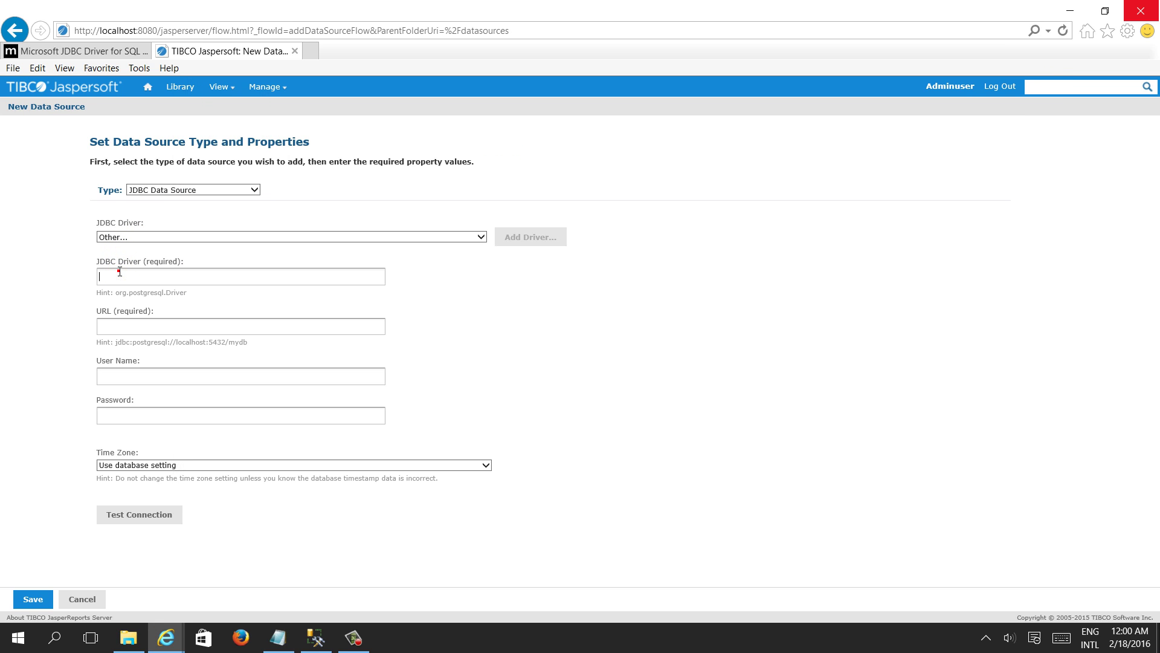
{"action": "key", "text": "ctrl+v"}
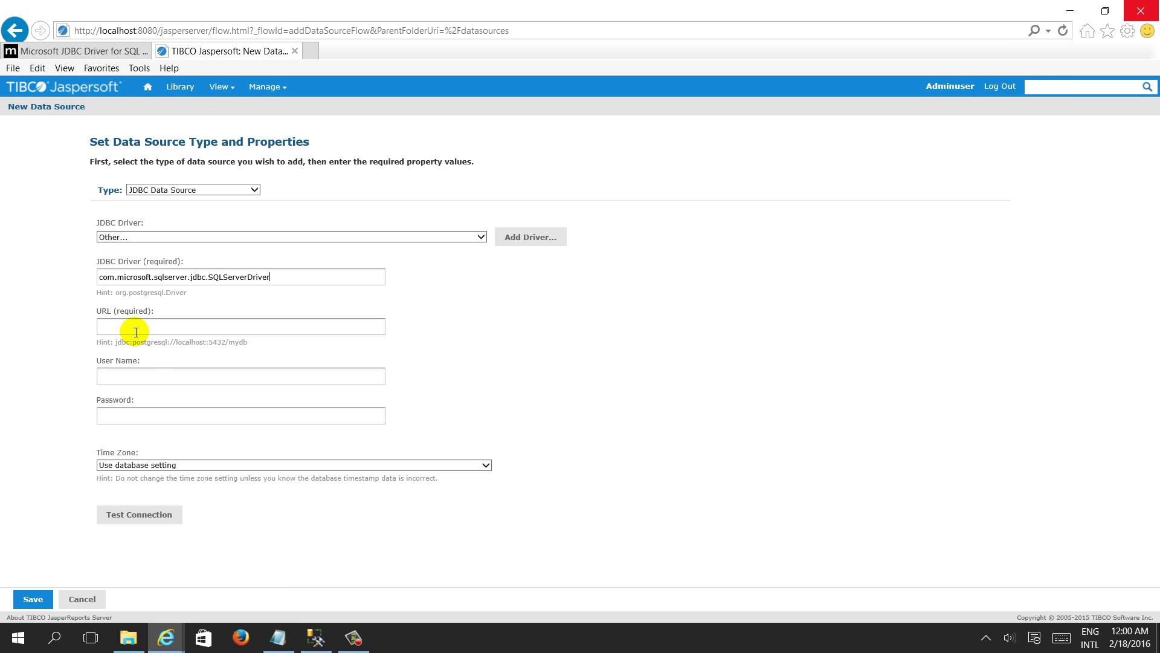
Copy the jdbc:sqlserver connection URL (port 1433, MSDN) from Notepad into the URL field
{"action": "left_click", "coordinate": [278, 637]}
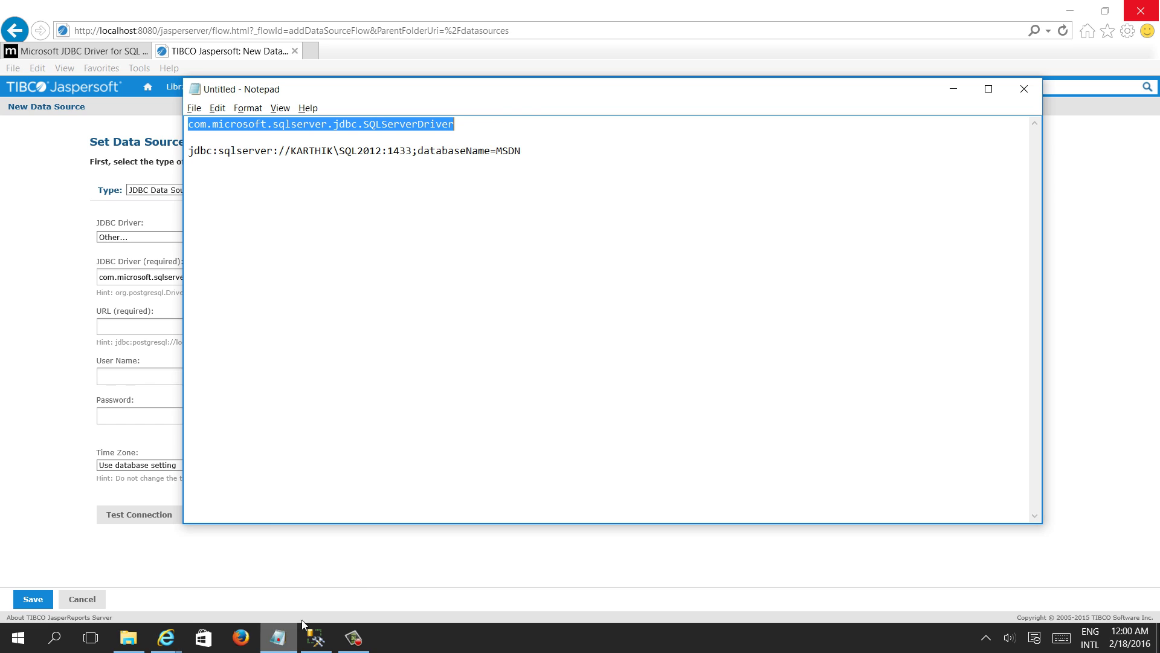
{"action": "left_click_drag", "start_coordinate": [522, 150], "coordinate": [189, 152]}
{"action": "key", "text": "ctrl+c"}
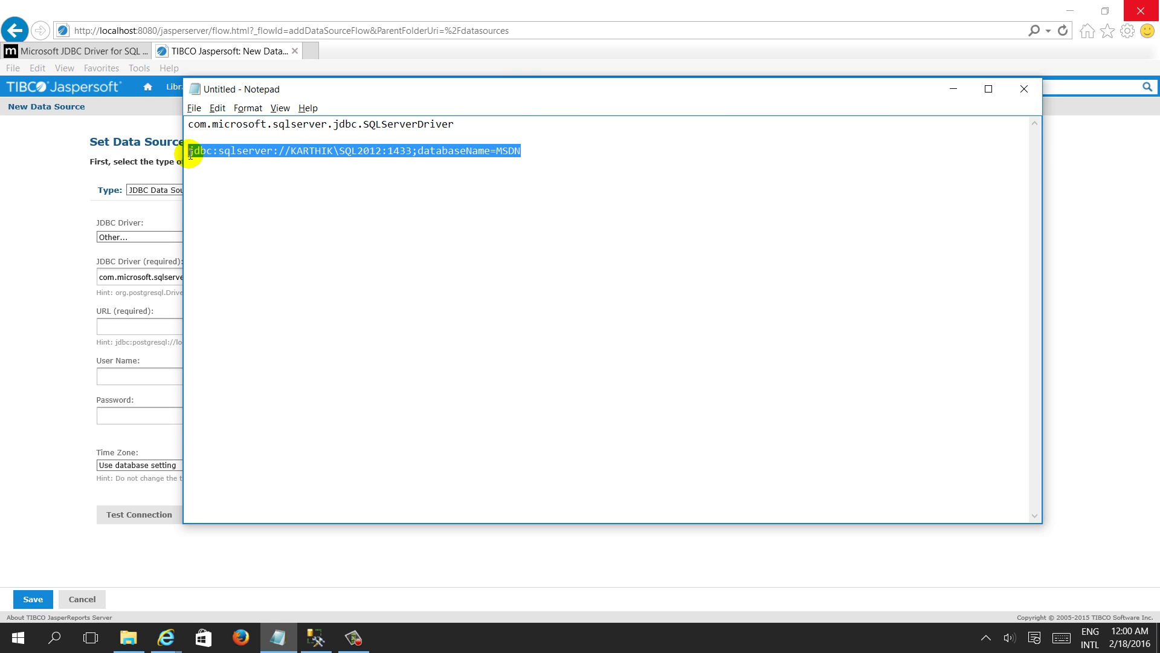
{"action": "left_click", "coordinate": [104, 325]}
{"action": "key", "text": "ctrl+v"}
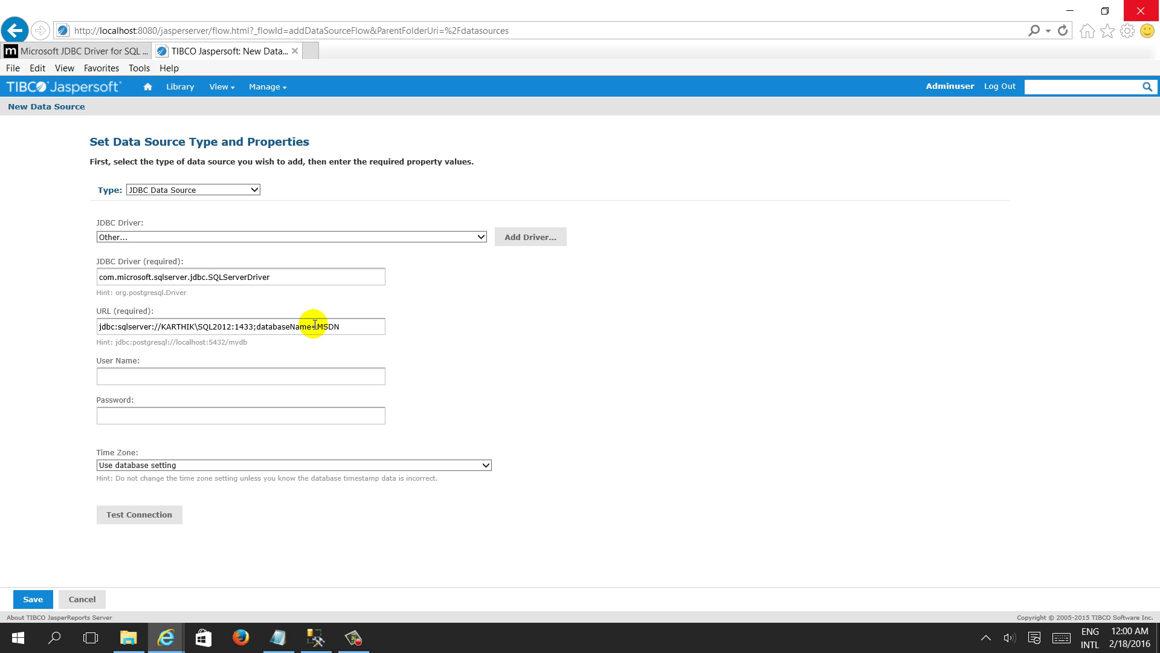
Strip :1433 from the URL, enter the database login and password, and pass the connection test
{"action": "key", "text": "BackSpace"}
{"action": "key", "text": "BackSpace"}
{"action": "key", "text": "BackSpace"}
{"action": "key", "text": "BackSpace"}
{"action": "key", "text": "BackSpace"}
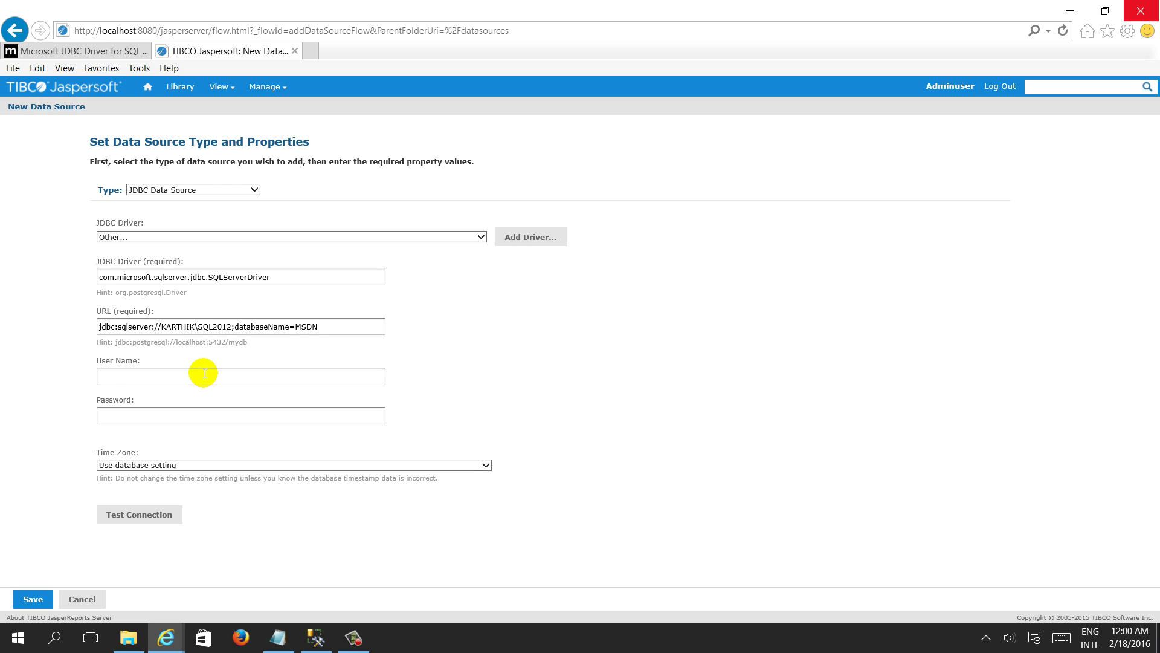
{"action": "left_click", "coordinate": [204, 374]}
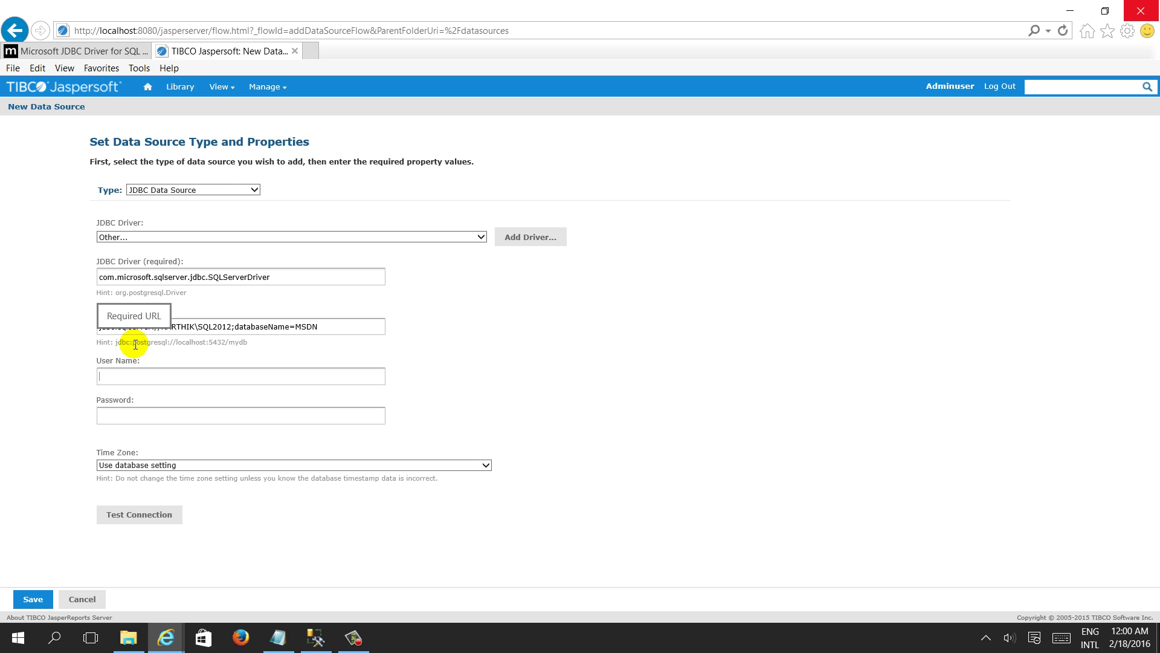
{"action": "type", "text": "sa"}
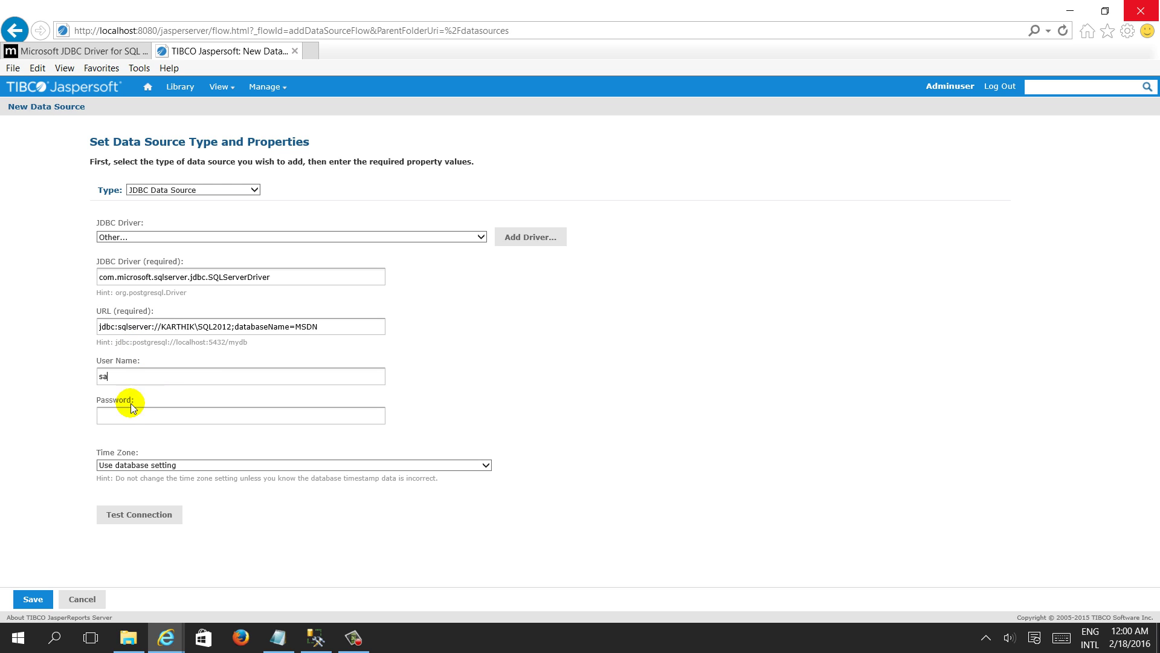
{"action": "type", "text": "sa"}
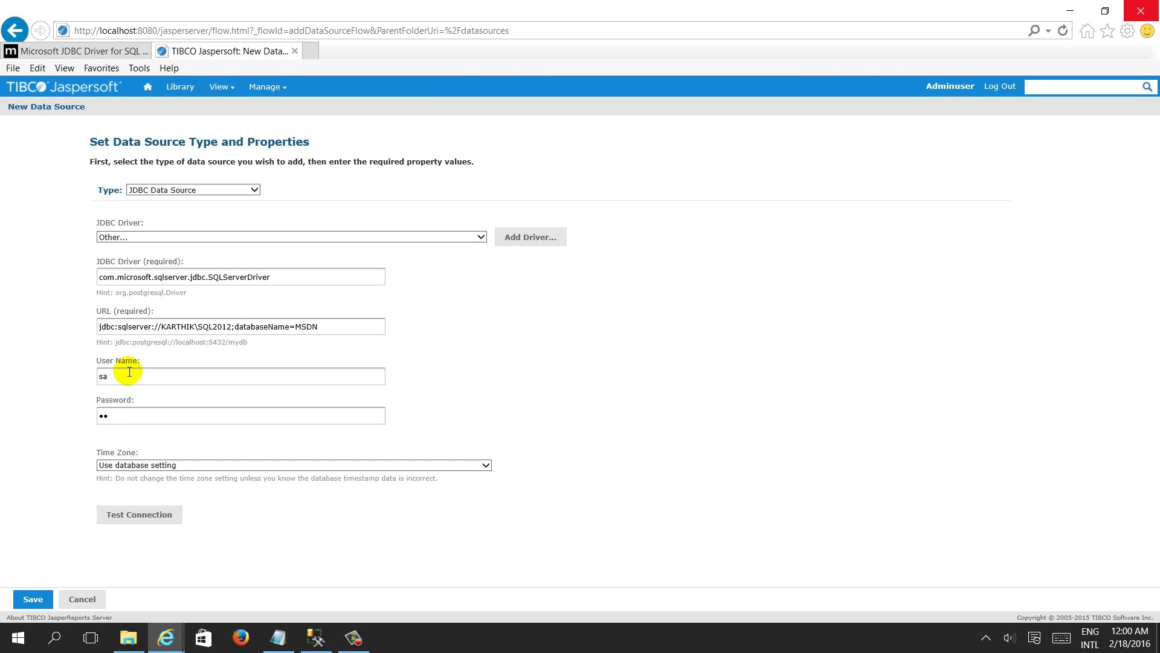
{"action": "left_click", "coordinate": [131, 514]}
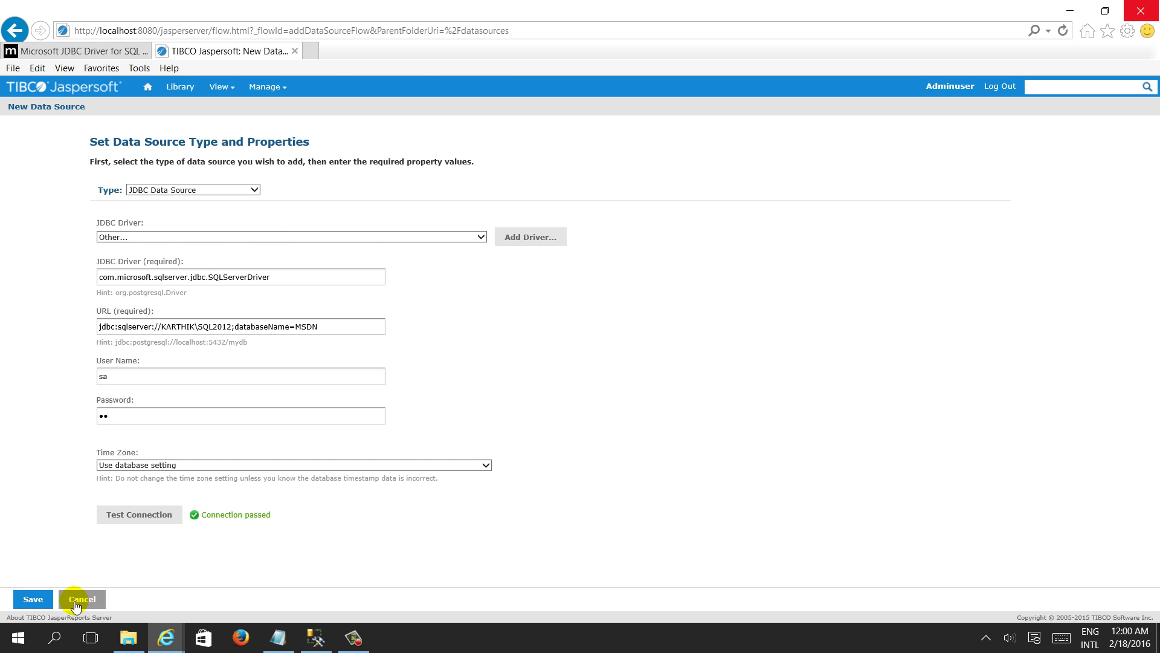
Save the data source under the name SqlServer_DataSource in the Data Sources folder
{"action": "left_click", "coordinate": [34, 600]}
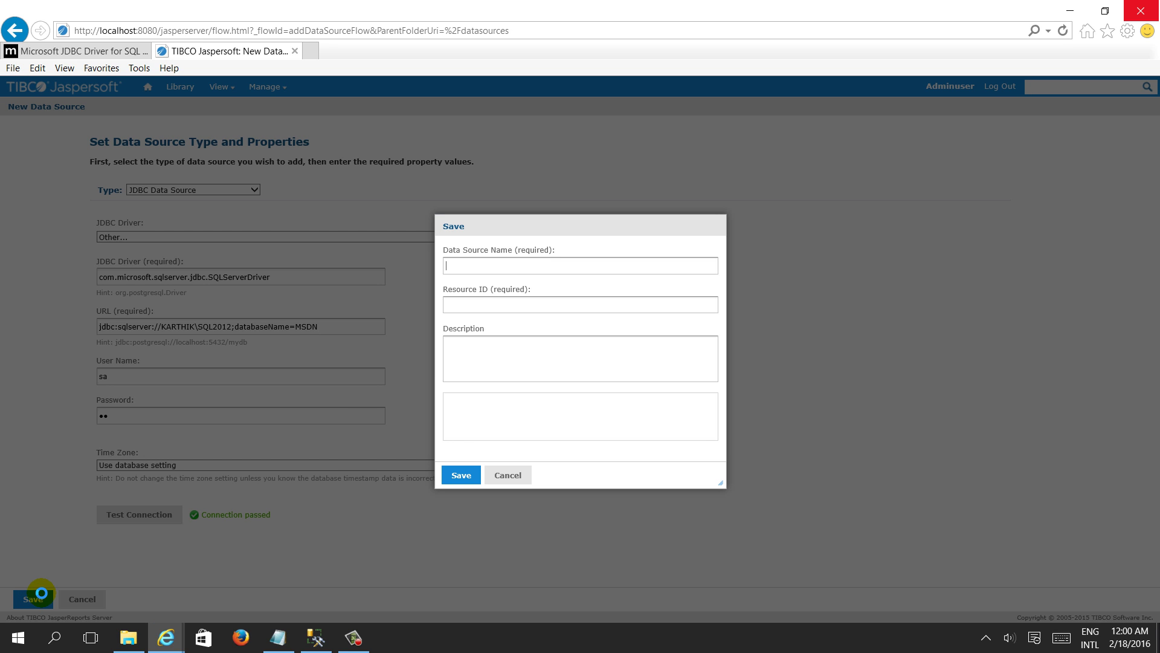
{"action": "left_click", "coordinate": [523, 265]}
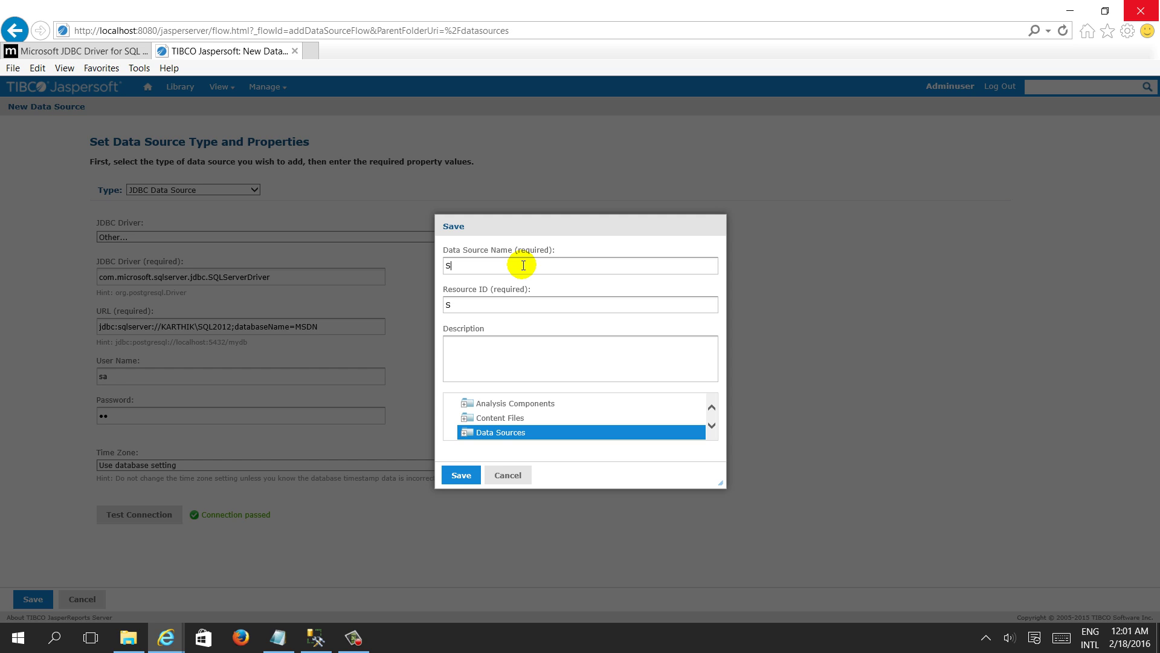
{"action": "type", "text": "SqlServer_DataSource"}
{"action": "left_click", "coordinate": [456, 476]}
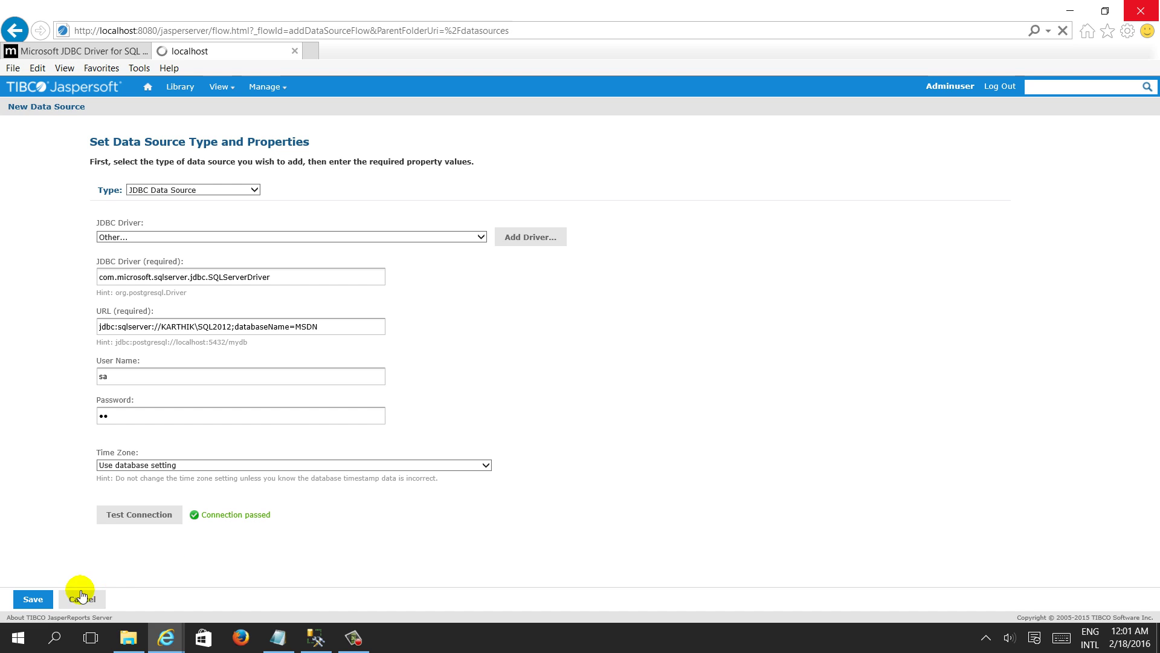